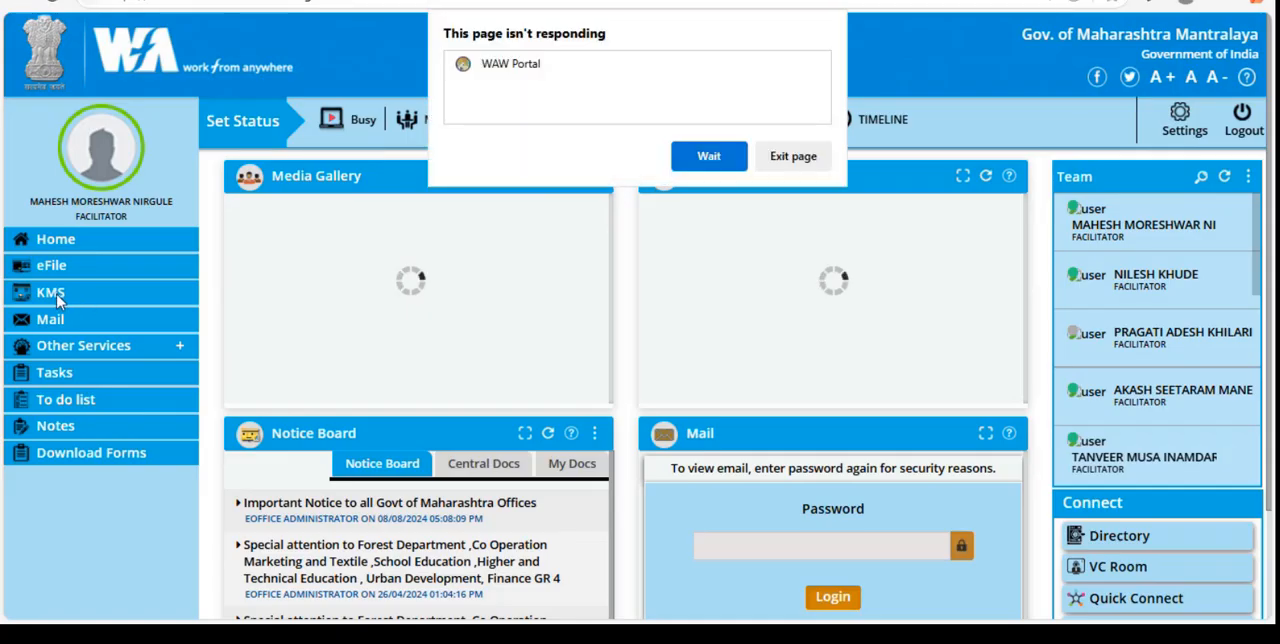
- Wait for the unresponsive portal page, open the KMS module and dismiss the translation offer
click(709, 161)
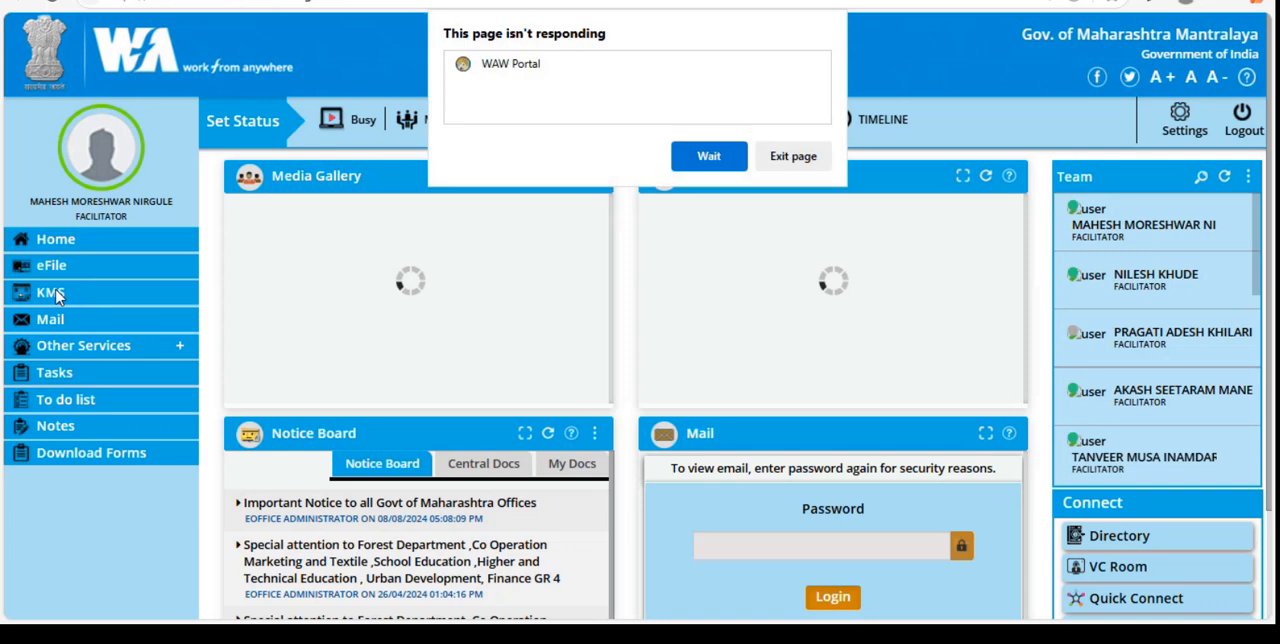
click(693, 163)
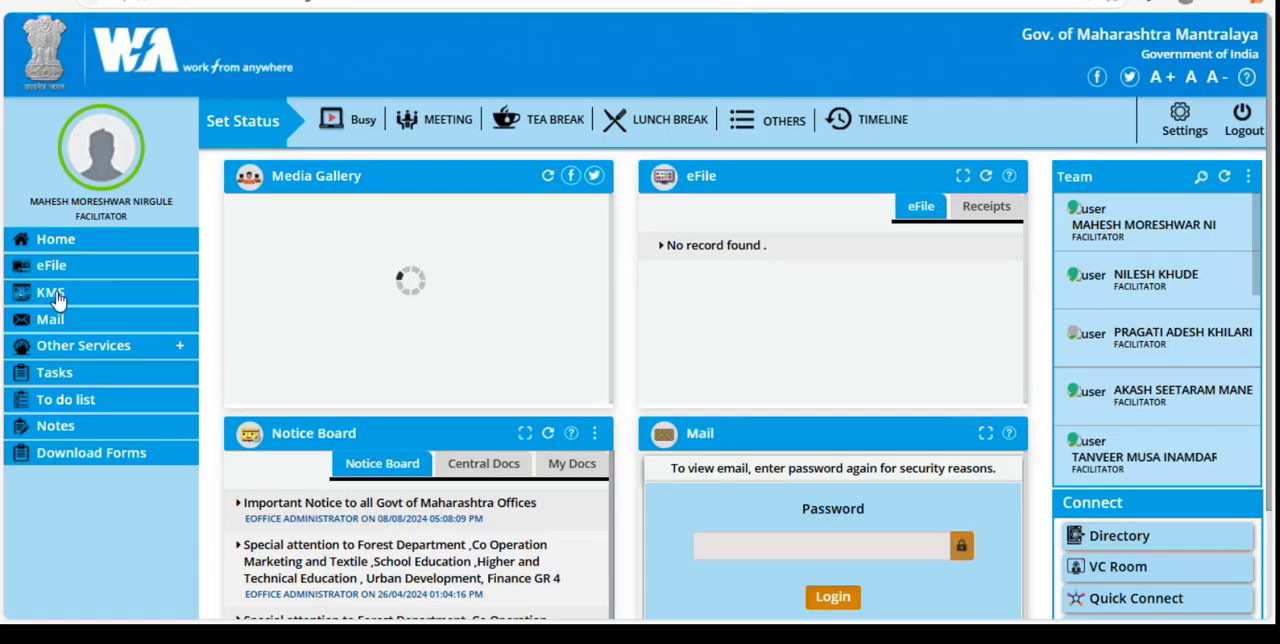
click(57, 298)
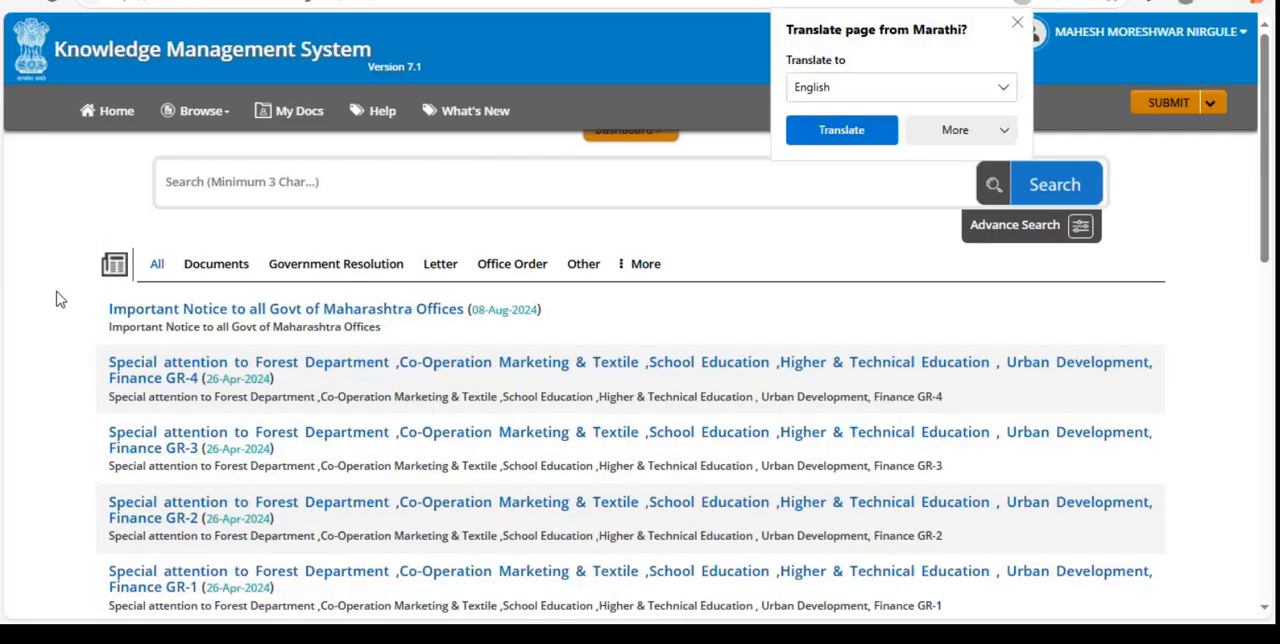
click(1017, 22)
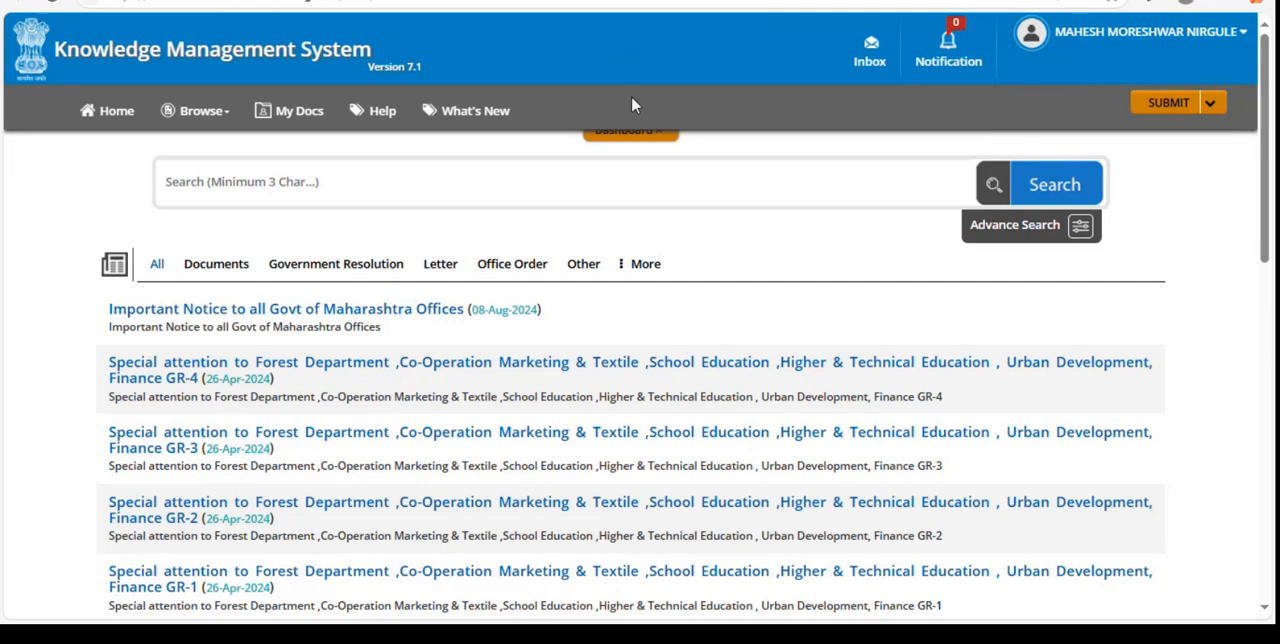
- Expand the dashboard and look through its summary cards and the list of published documents
click(632, 133)
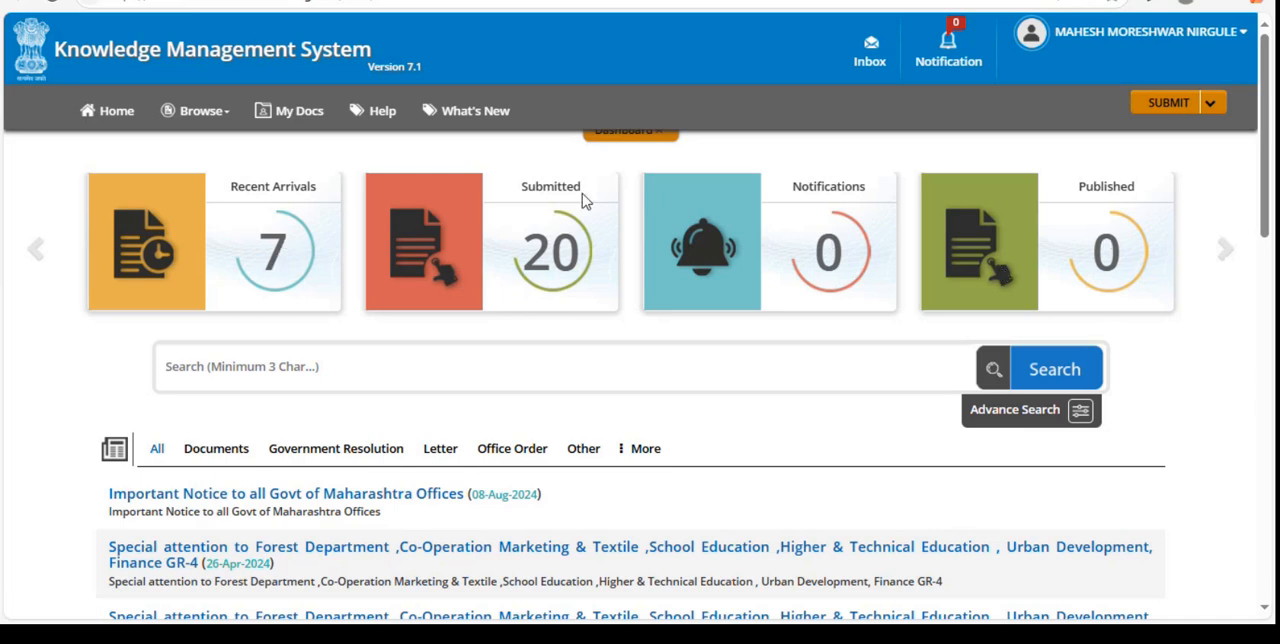
scroll(616, 355, down, 1)
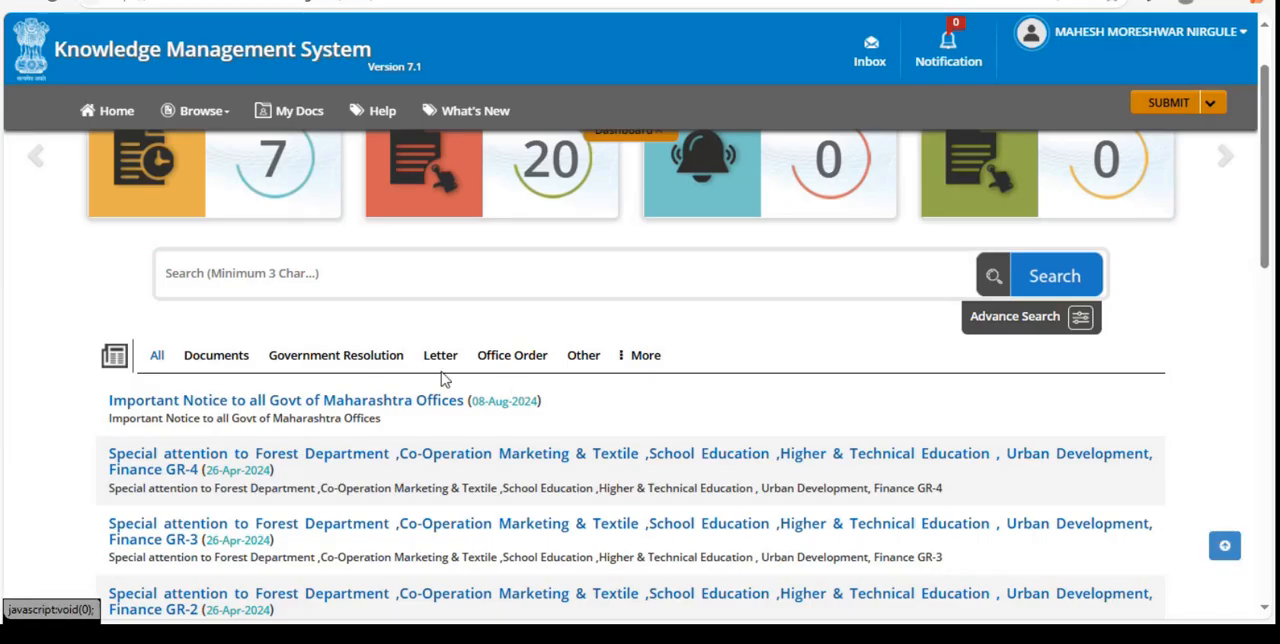
scroll(280, 378, down, 2)
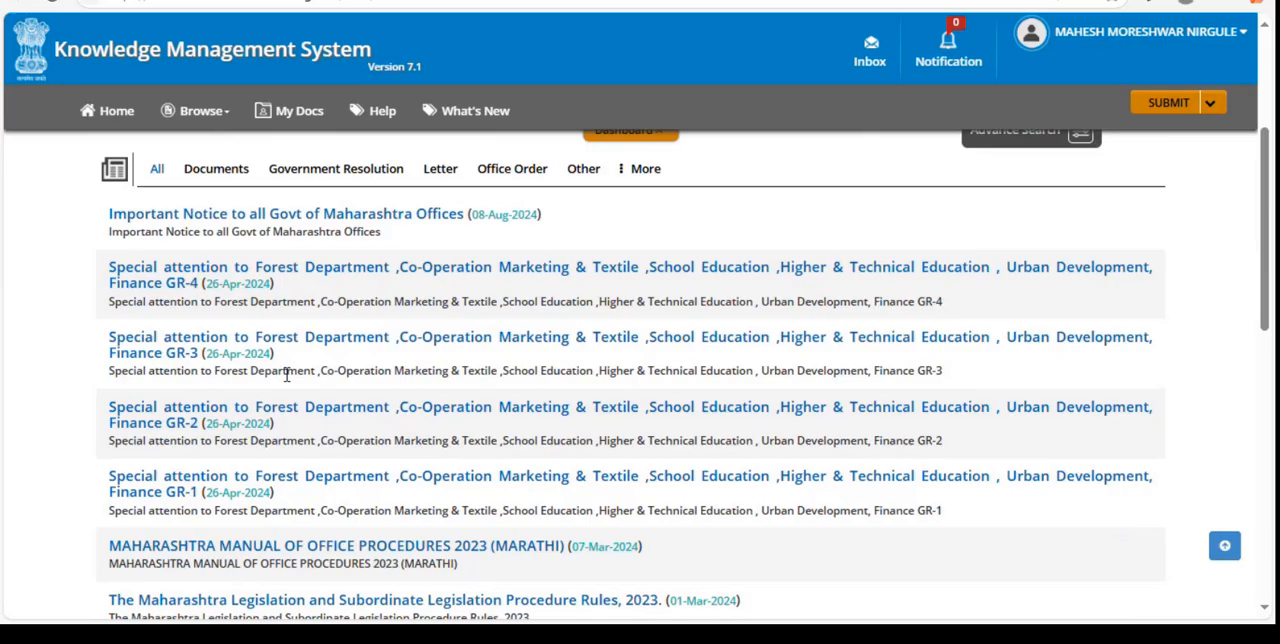
scroll(345, 400, up, 3)
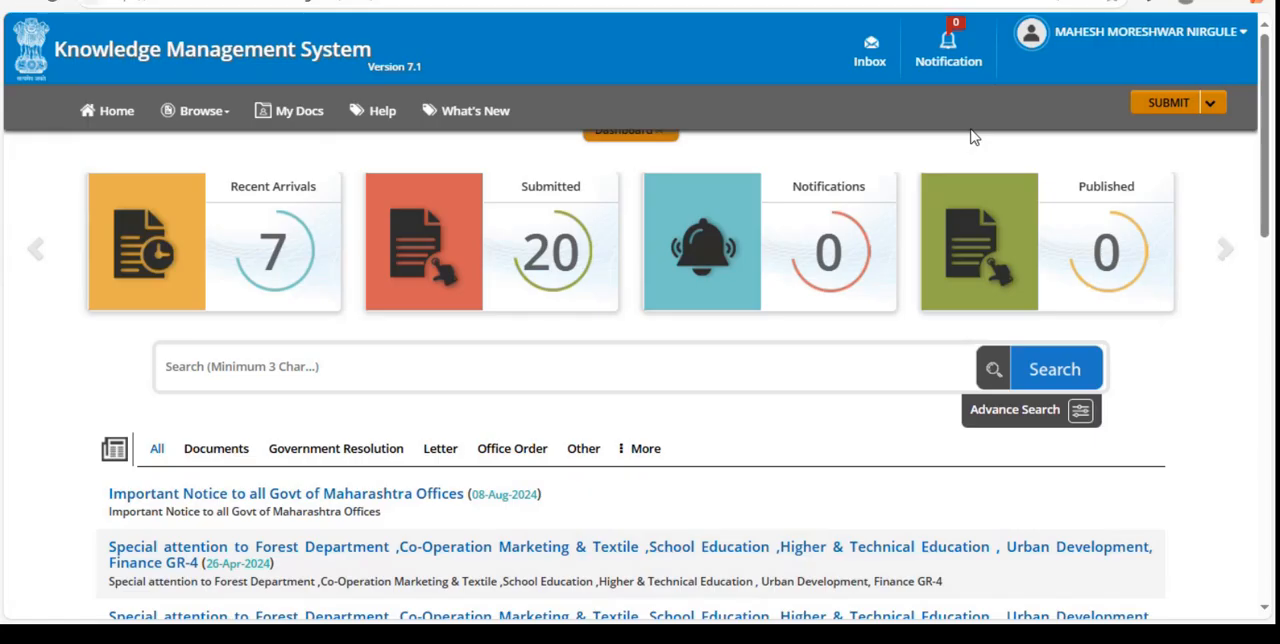
- Start a new submission of the Document type
click(1210, 106)
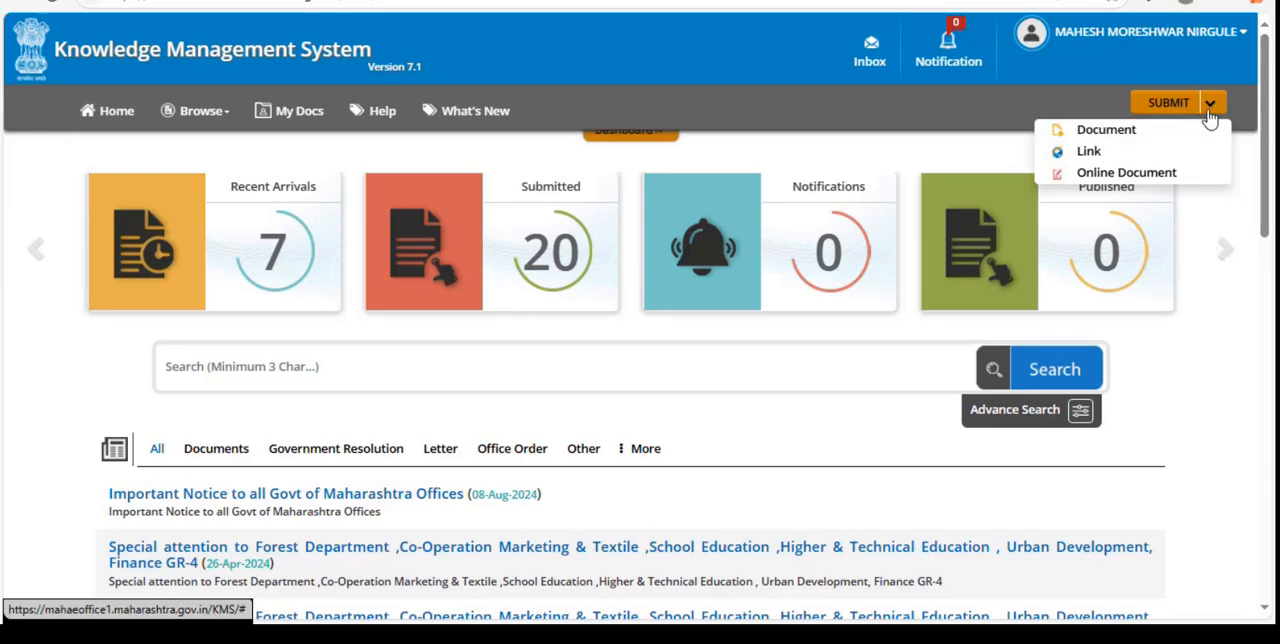
click(1210, 108)
click(1210, 108)
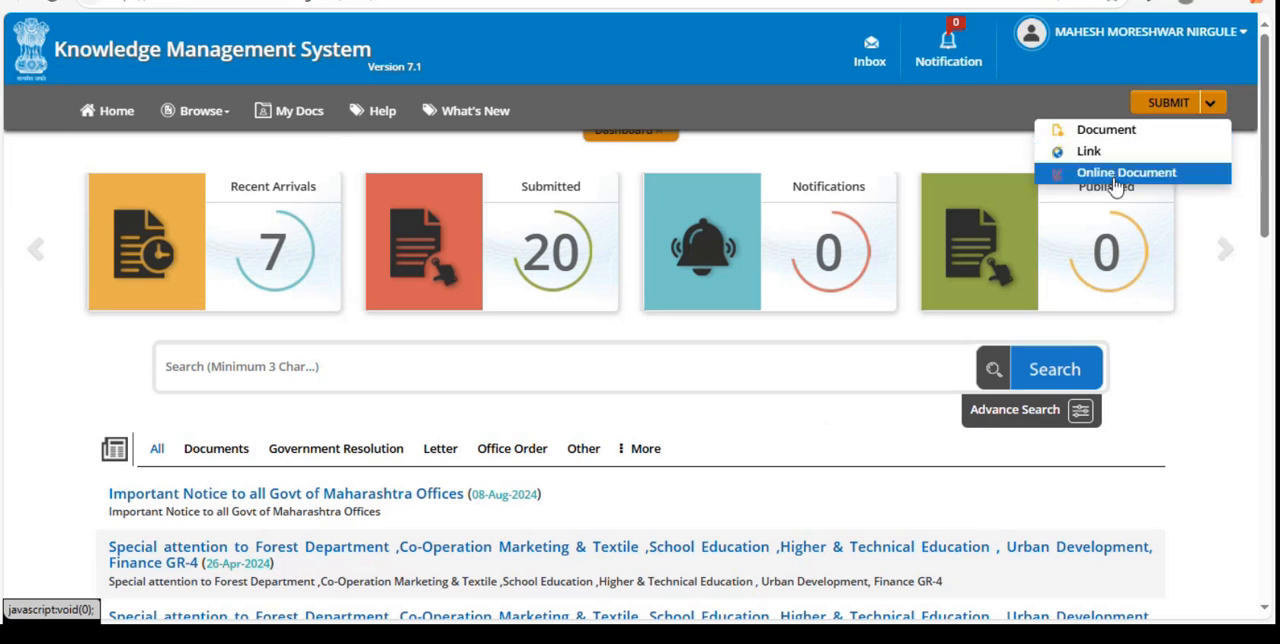
click(1097, 131)
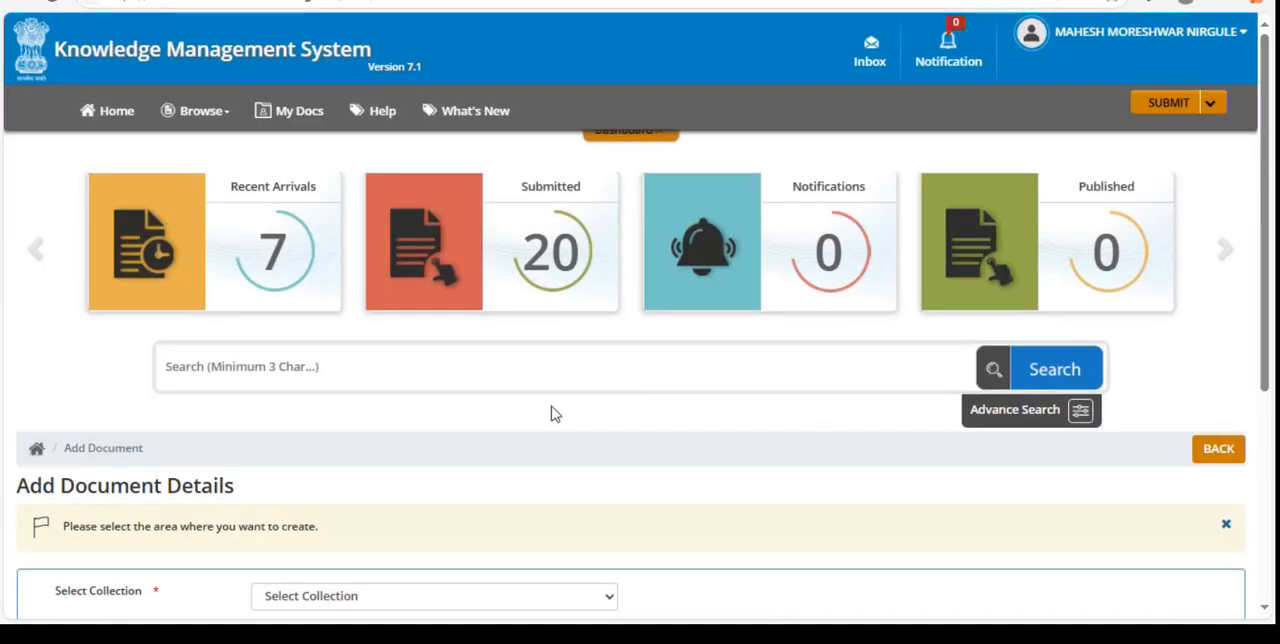
scroll(551, 410, down, 3)
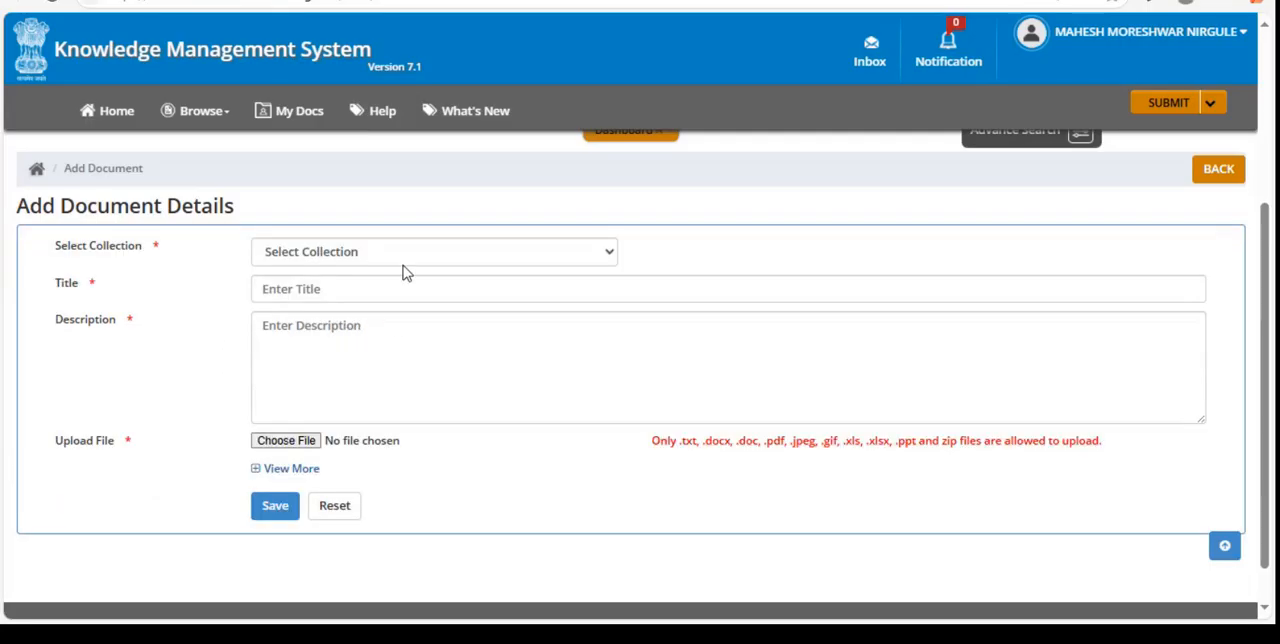
- Choose the My Documents collection, title the document "Demo" and move on to its description
click(366, 253)
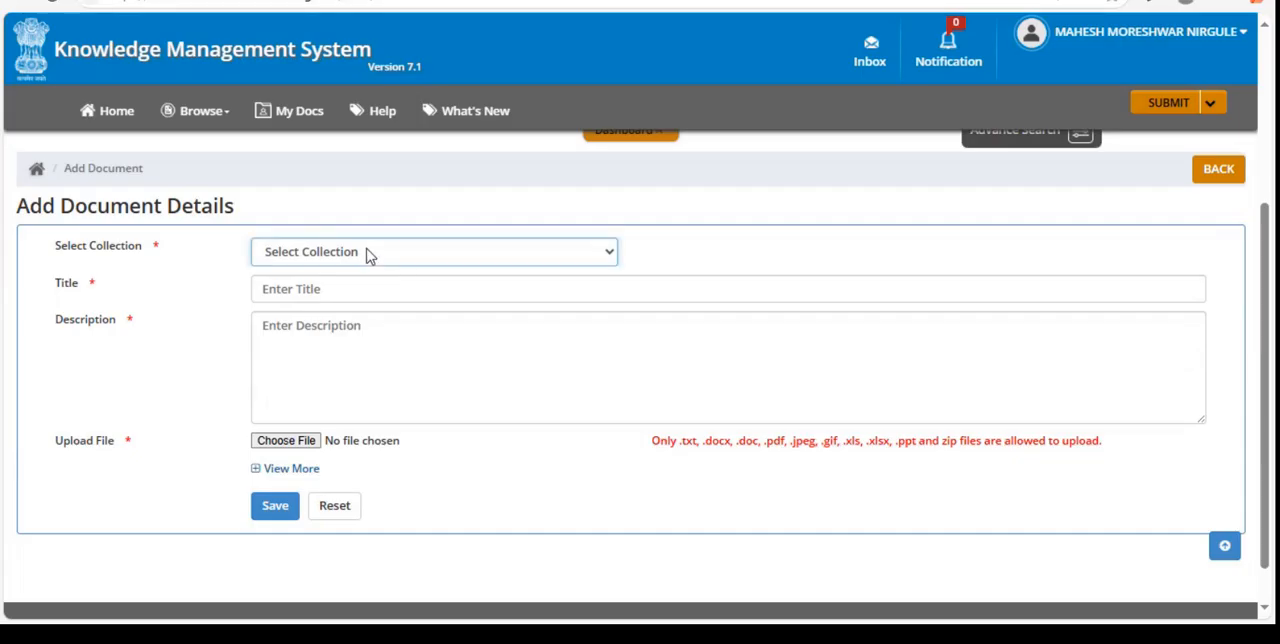
click(324, 312)
click(300, 292)
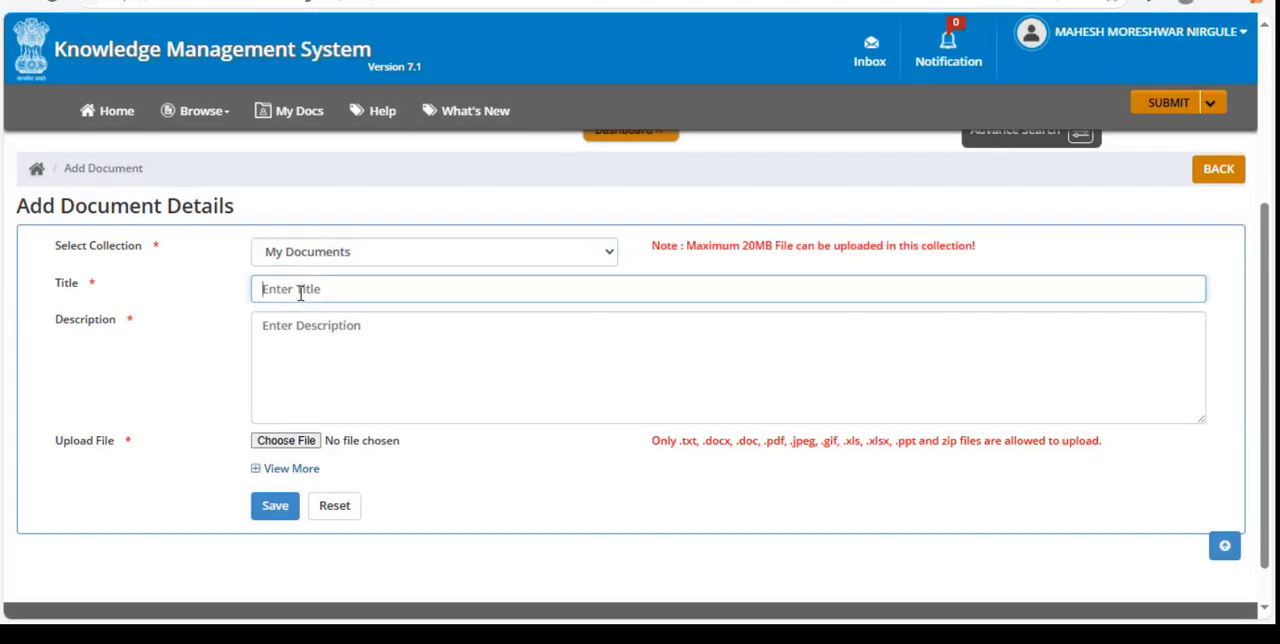
text(Demo)
click(278, 342)
text(ggdsiug)
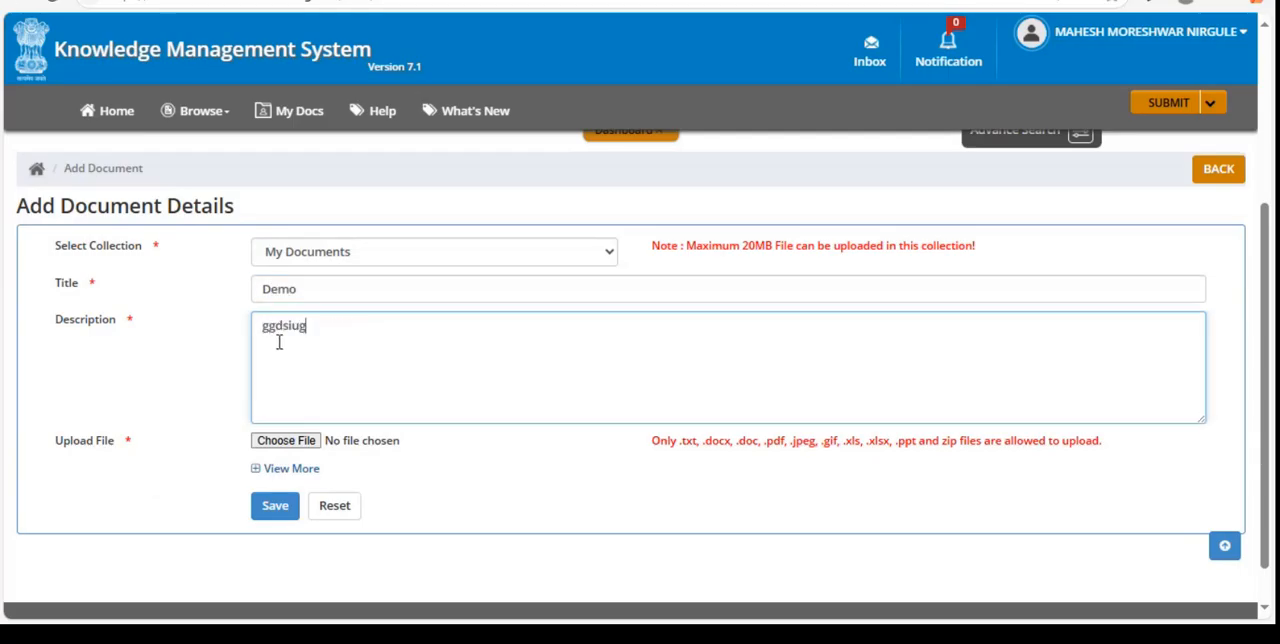
text(ggggigigdsi)
key(BackSpace)
key(BackSpace)
key(BackSpace)
key(BackSpace)
key(BackSpace)
key(BackSpace)
key(BackSpace)
key(BackSpace)
key(BackSpace)
key(BackSpace)
key(BackSpace)
key(BackSpace)
key(BackSpace)
key(BackSpace)
key(BackSpace)
key(BackSpace)
key(BackSpace)
- Enter "Demo e-office" as the document's description
text(Demo )
text(eoofice)
key(BackSpace)
key(BackSpace)
key(BackSpace)
key(BackSpace)
text(ffice)
click(307, 327)
text(-)
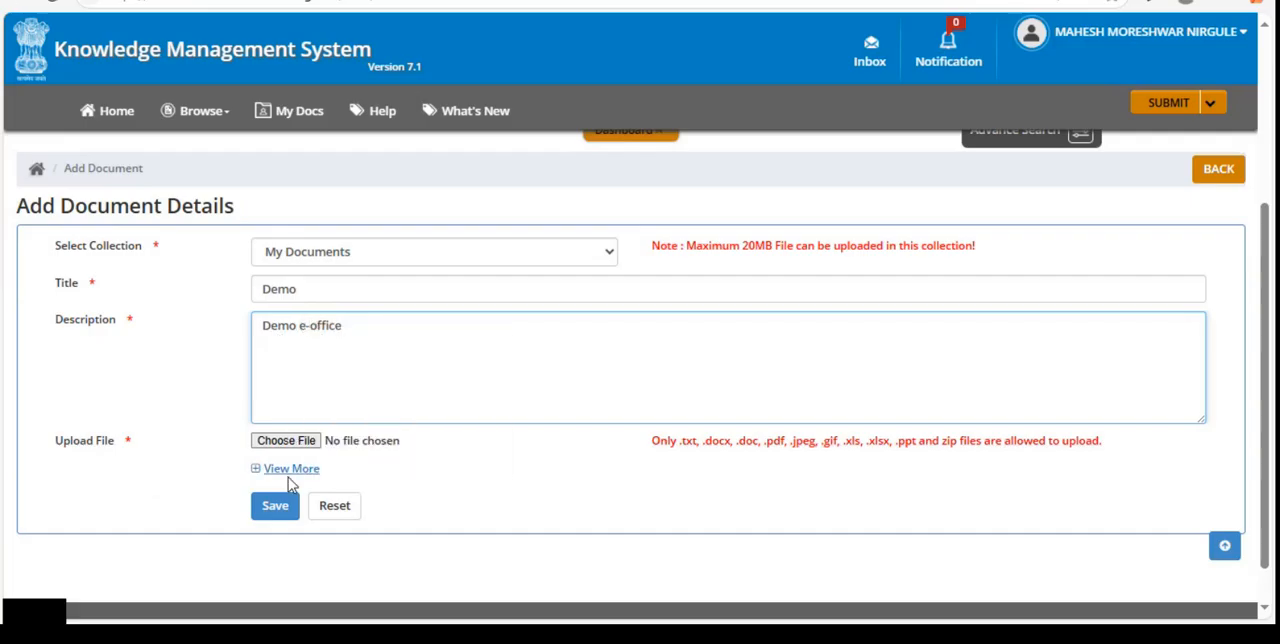
- Review the optional document details, such as organisation, type, category, audience and keywords, and collapse them again
click(258, 470)
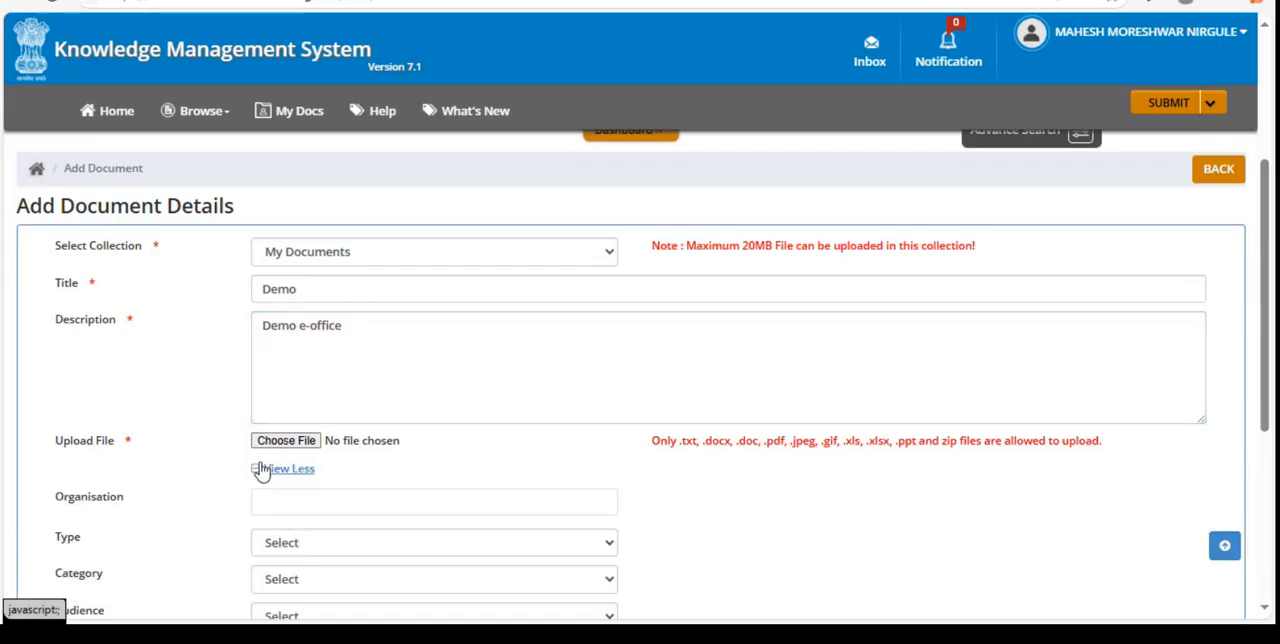
scroll(259, 478, down, 4)
scroll(260, 484, up, 2)
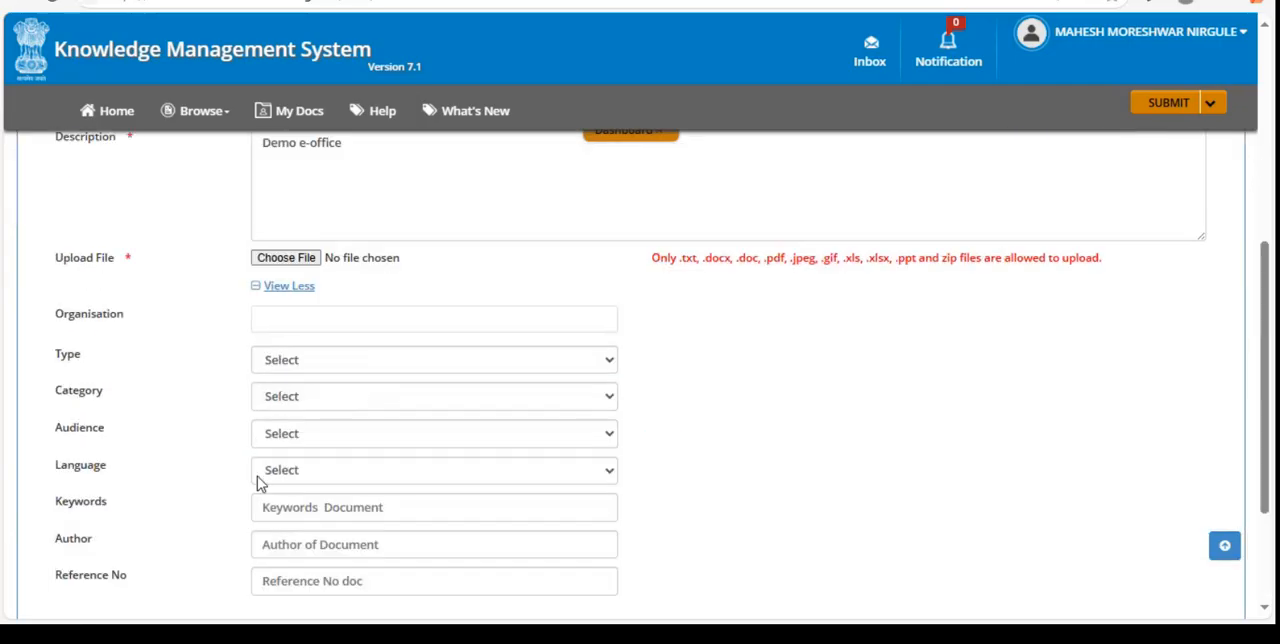
click(270, 286)
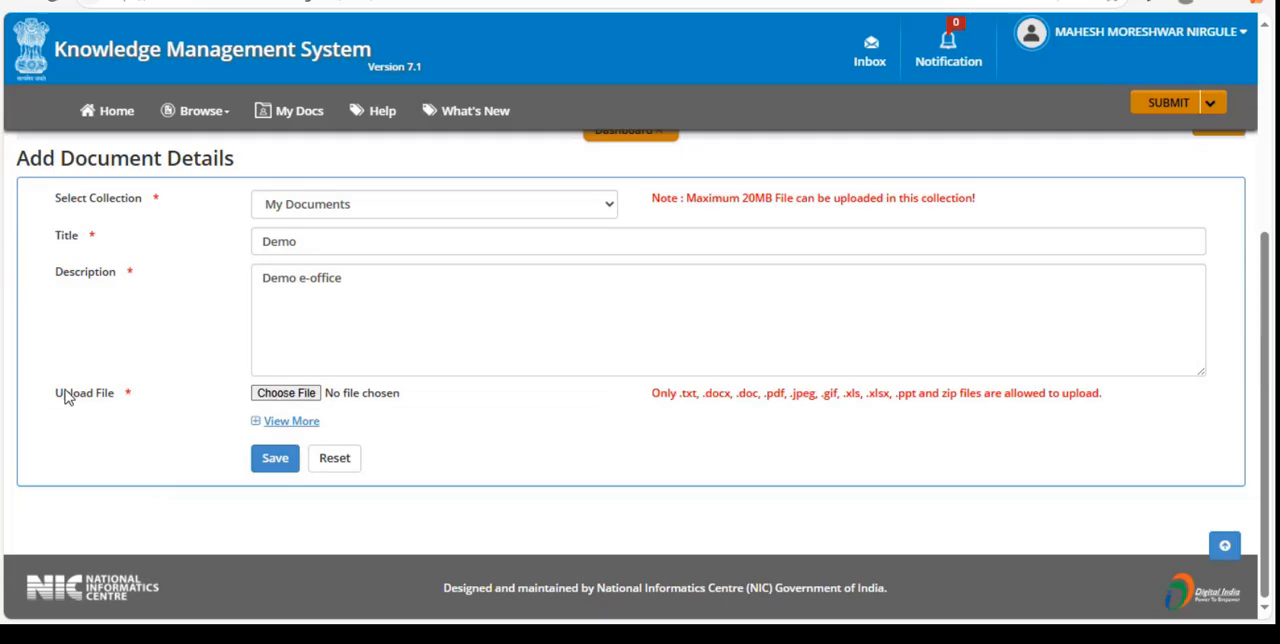
- Attach the PDF "GR eoffice MARCH 2023 (5) (1)" from the Downloads folder and save the document
click(278, 398)
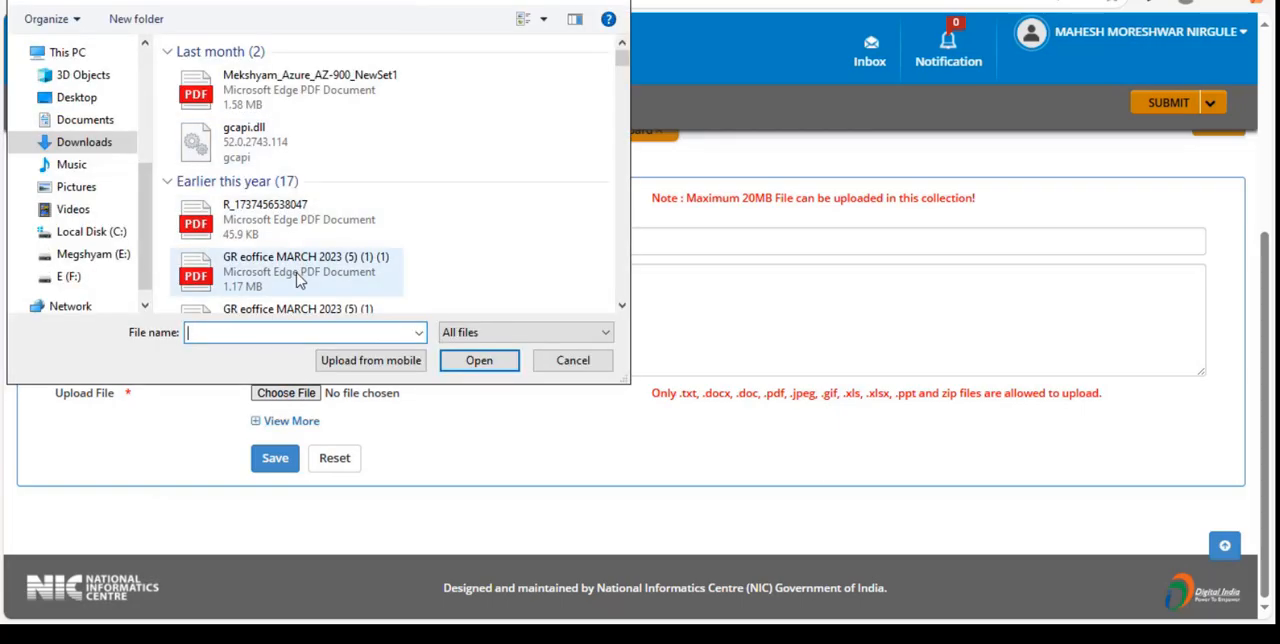
click(272, 309)
click(454, 361)
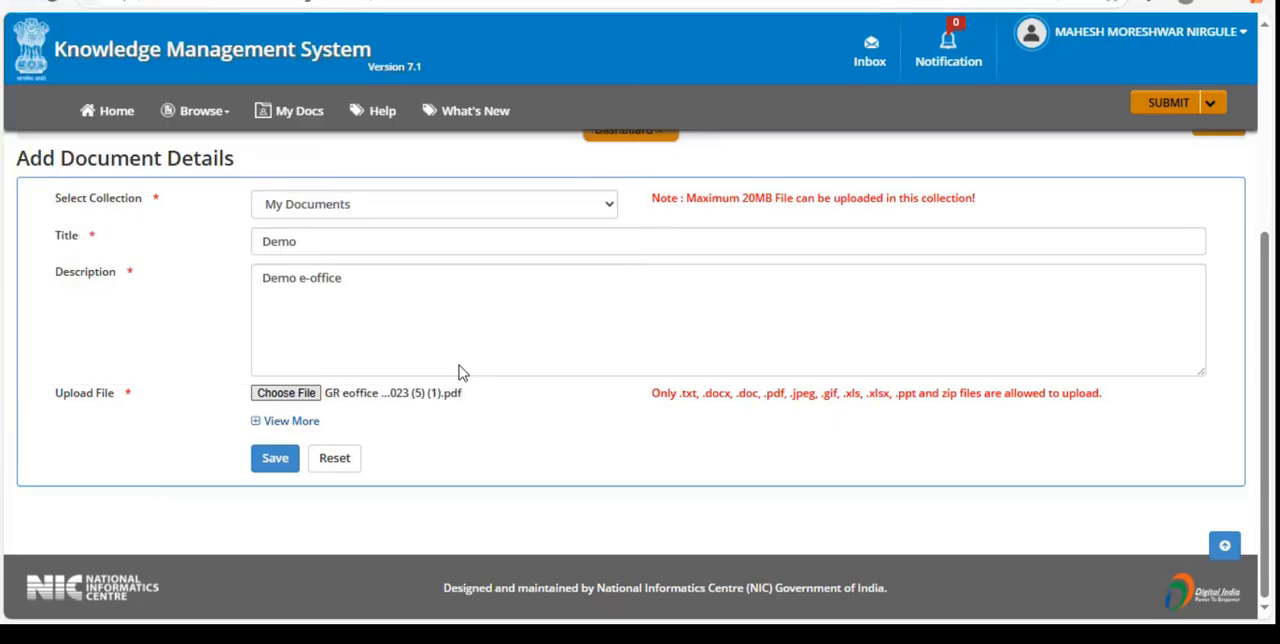
click(271, 470)
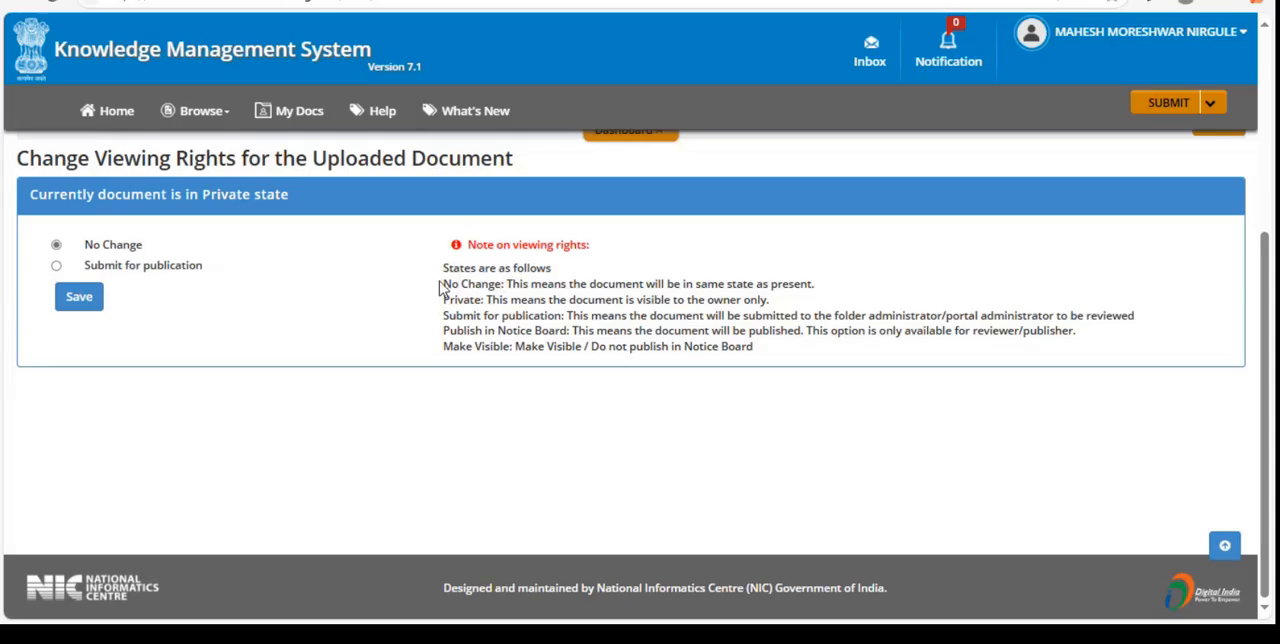
- Examine the notes explaining the viewing rights states No Change, Private, Submit for publication, Publish in Notice Board and Make Visible
drag(439, 286, 502, 285)
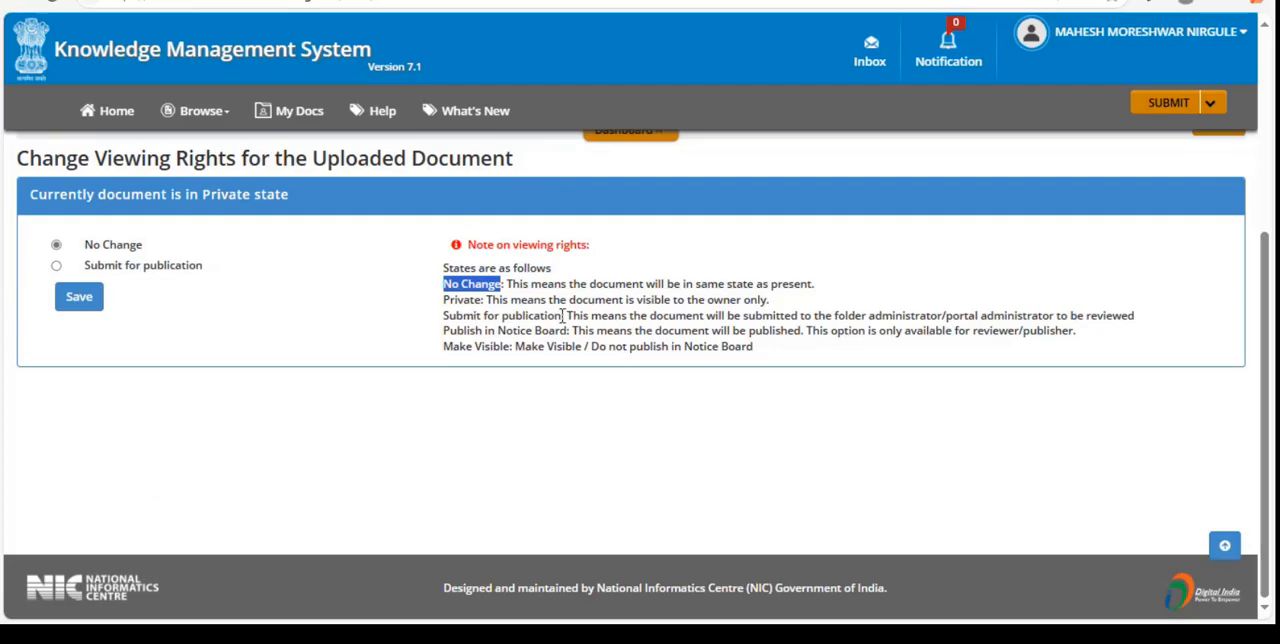
drag(563, 316, 442, 318)
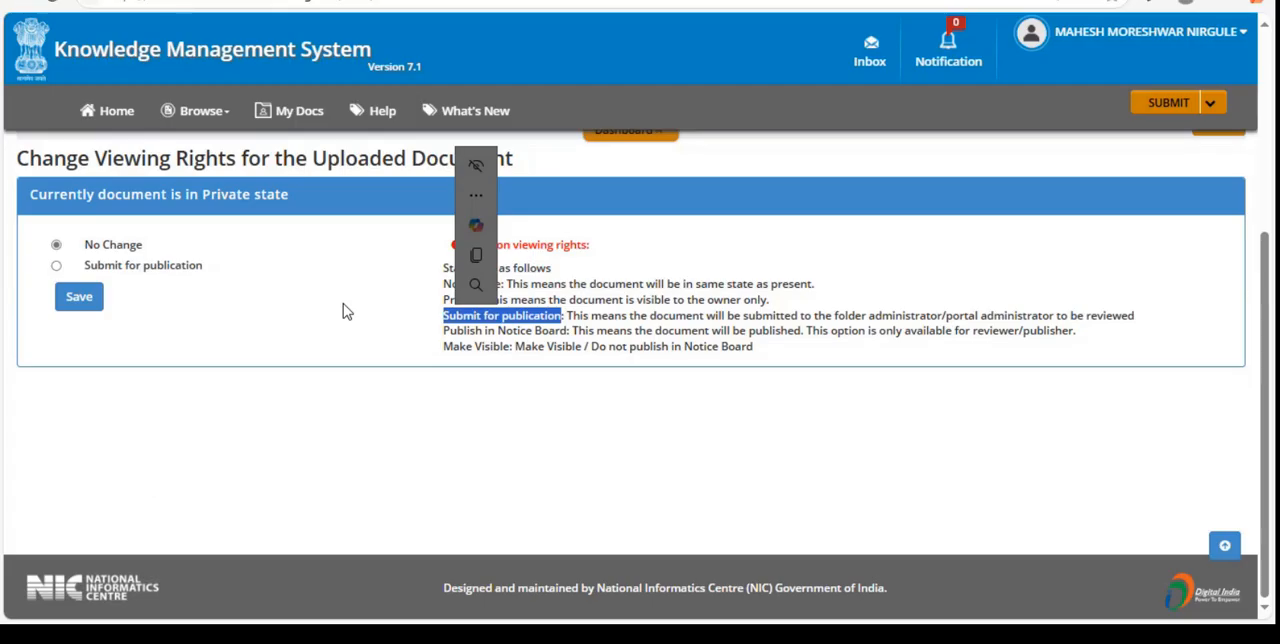
drag(445, 331, 576, 330)
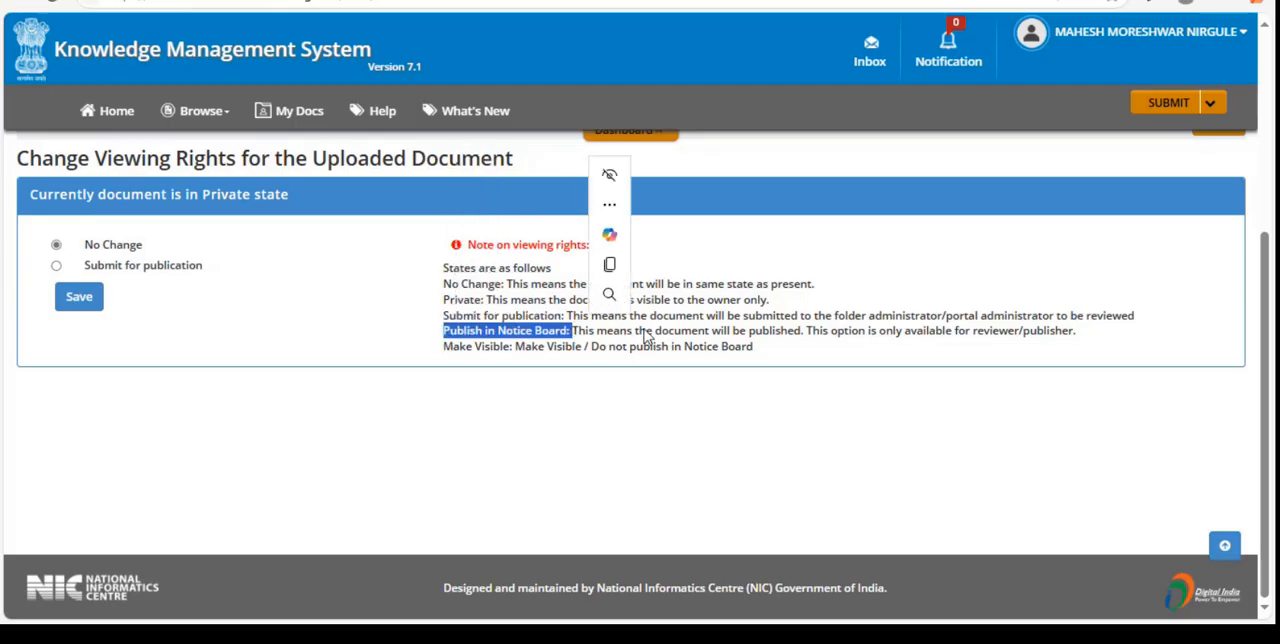
drag(572, 337, 850, 338)
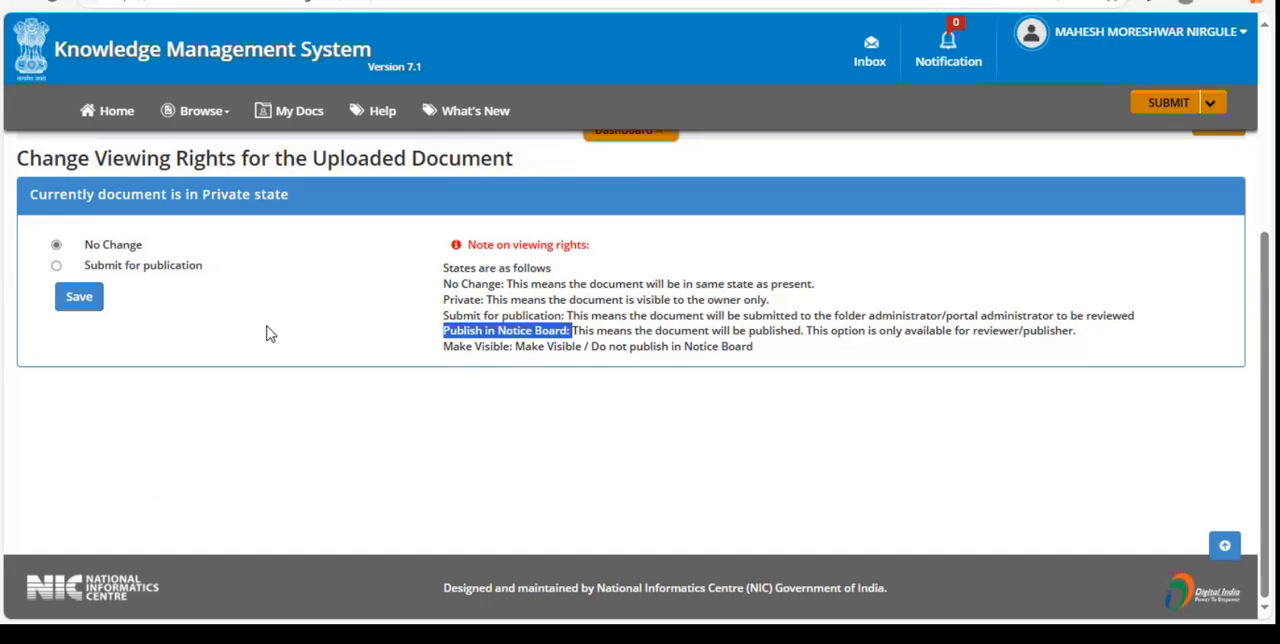
drag(443, 284, 566, 316)
click(451, 300)
drag(443, 331, 588, 331)
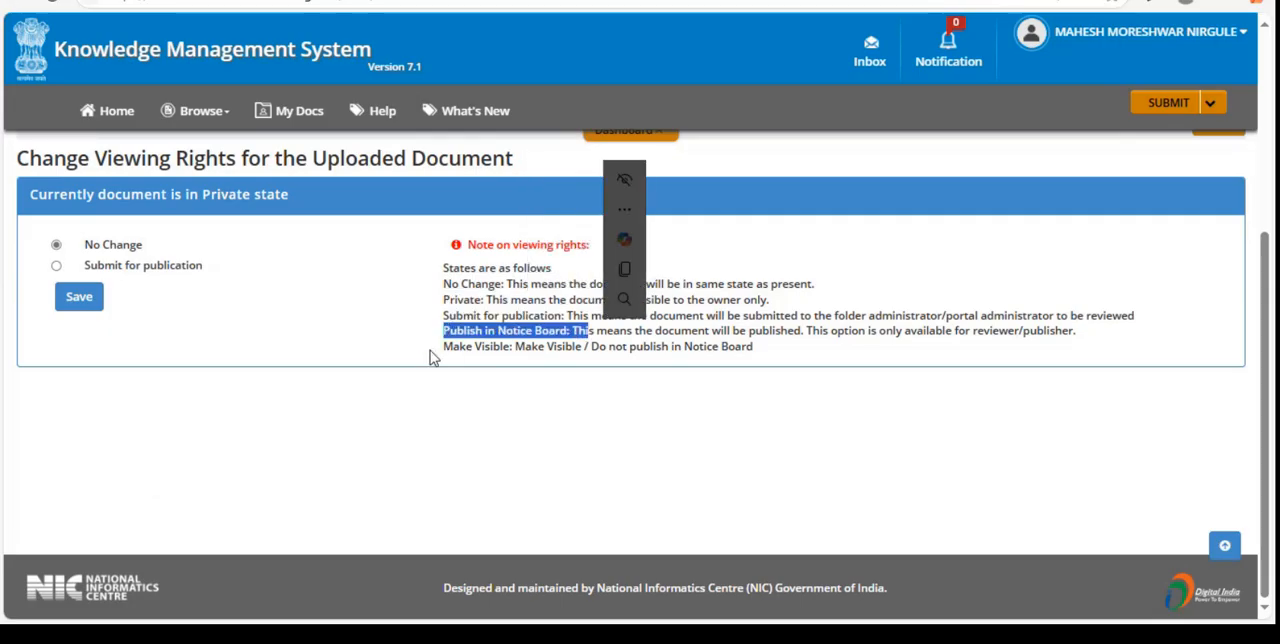
drag(431, 352, 546, 352)
click(186, 305)
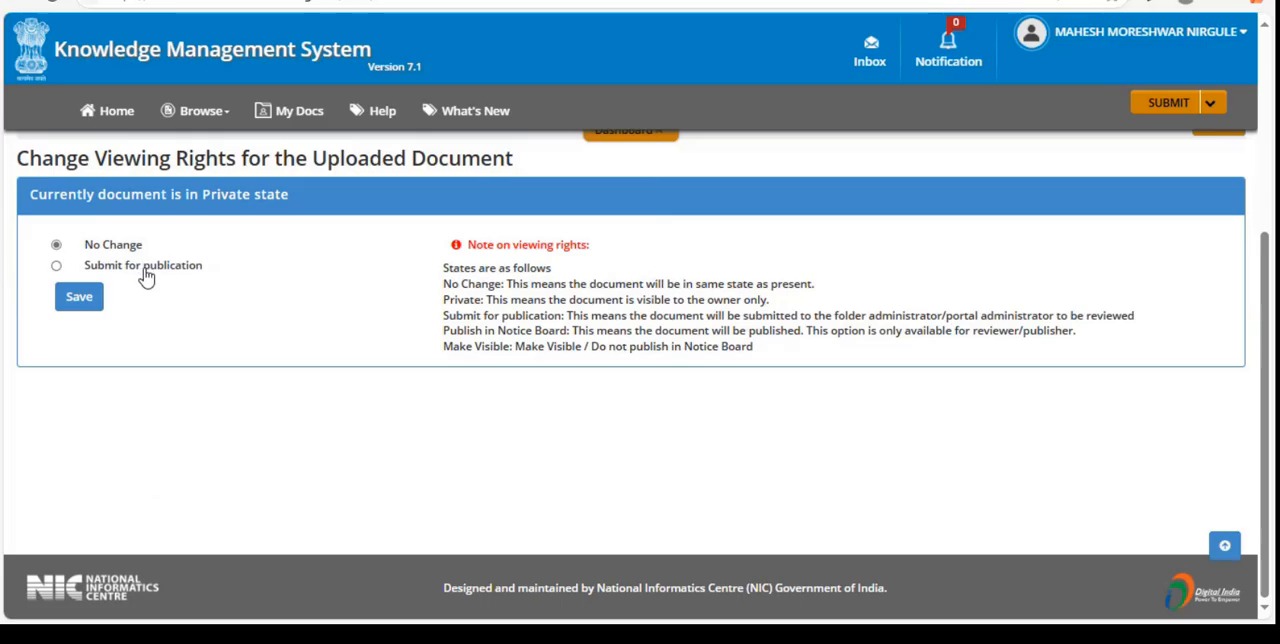
- Save the viewing rights with the No Change option and open the list of own documents
click(79, 305)
click(78, 305)
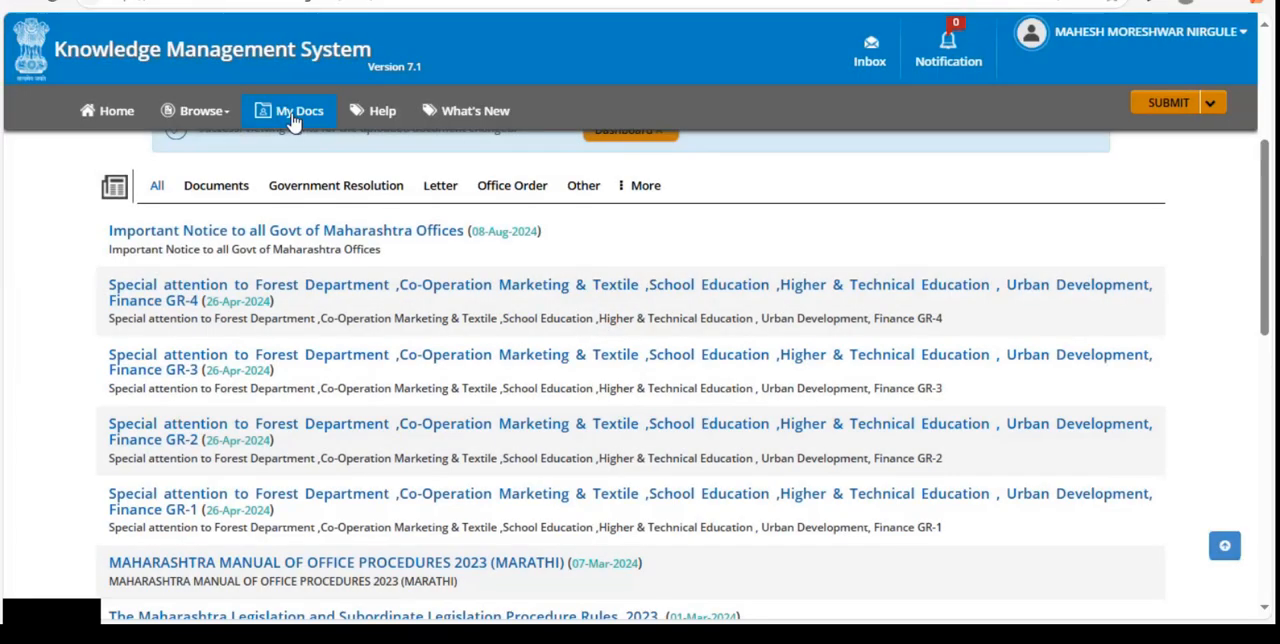
click(294, 118)
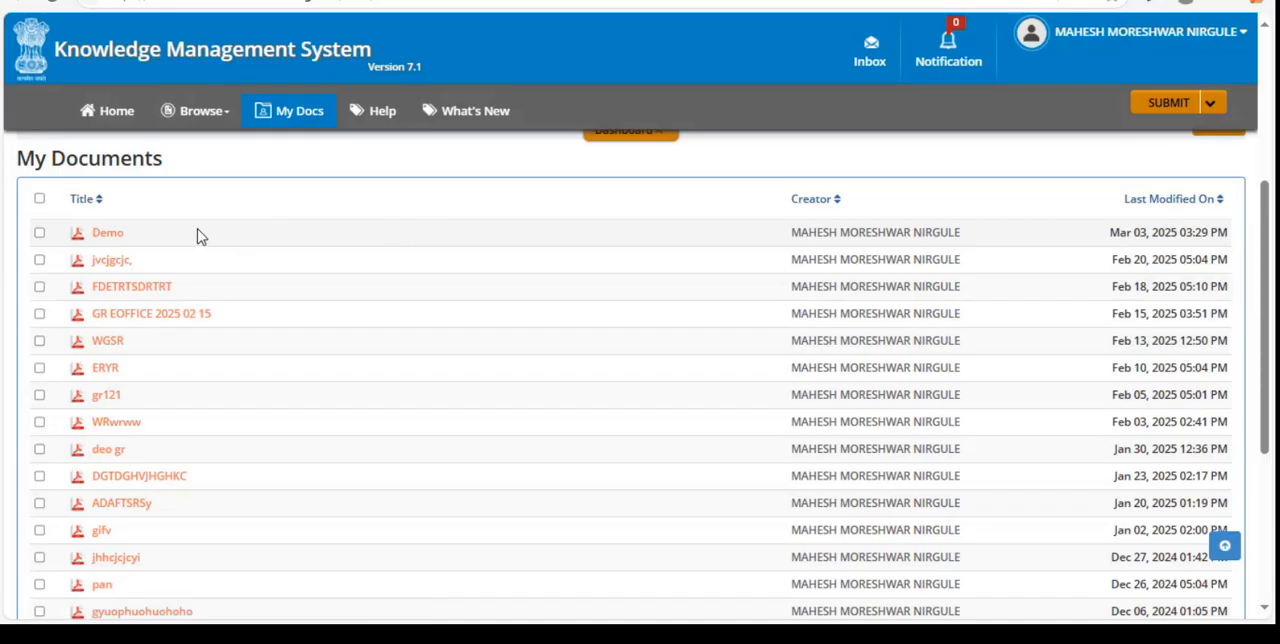
- Select the Demo document, choose to share it and go to its options for sharing with users or groups
click(40, 234)
right_click(94, 240)
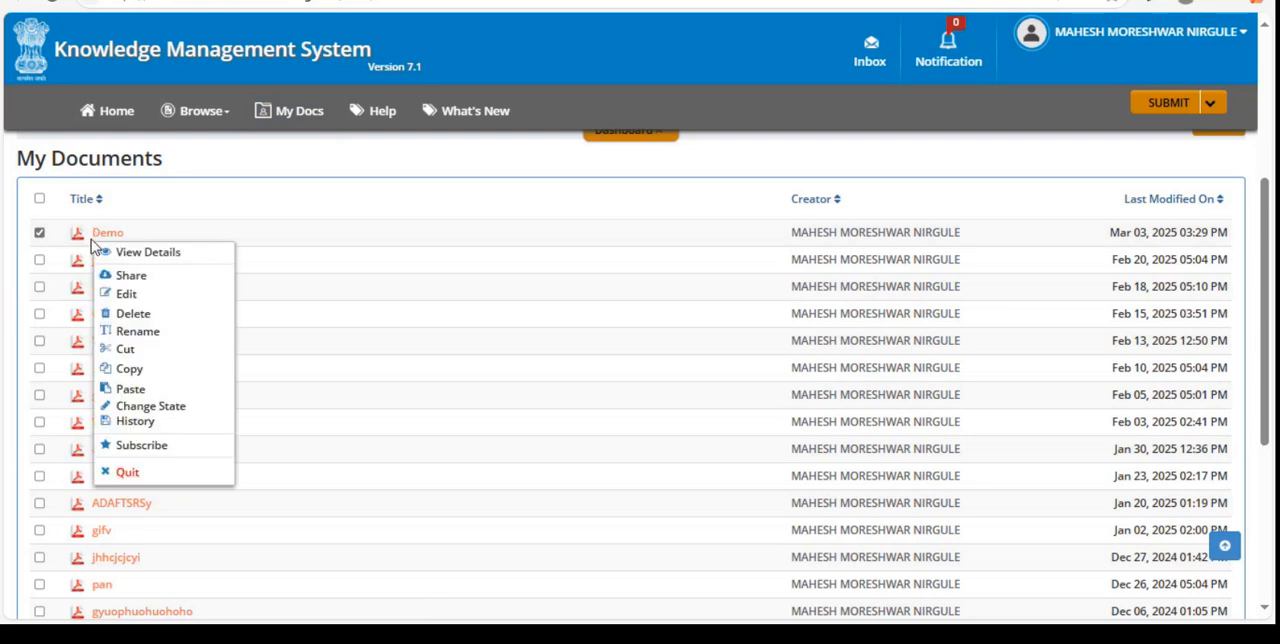
click(137, 276)
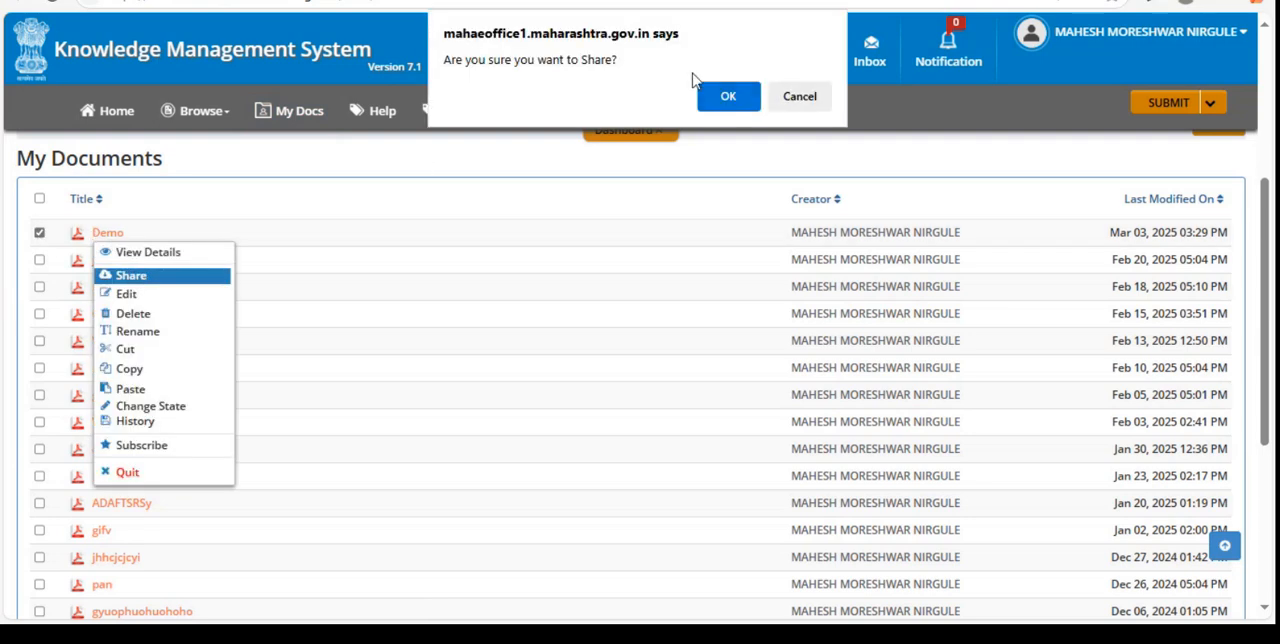
click(731, 92)
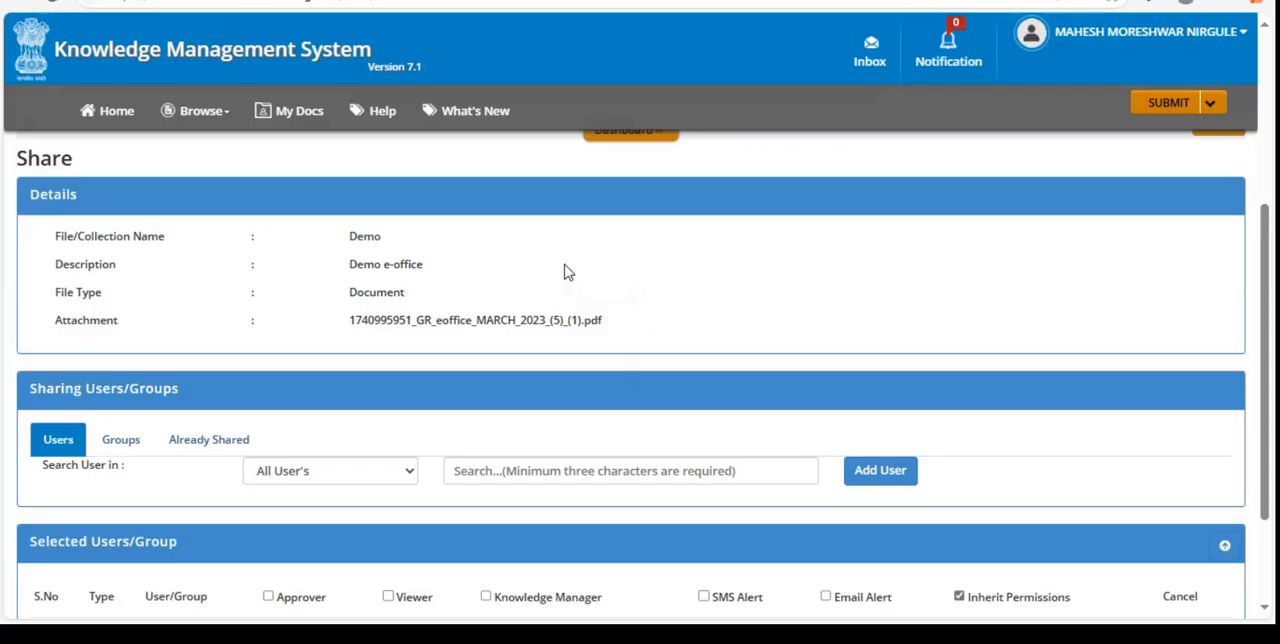
scroll(566, 271, down, 2)
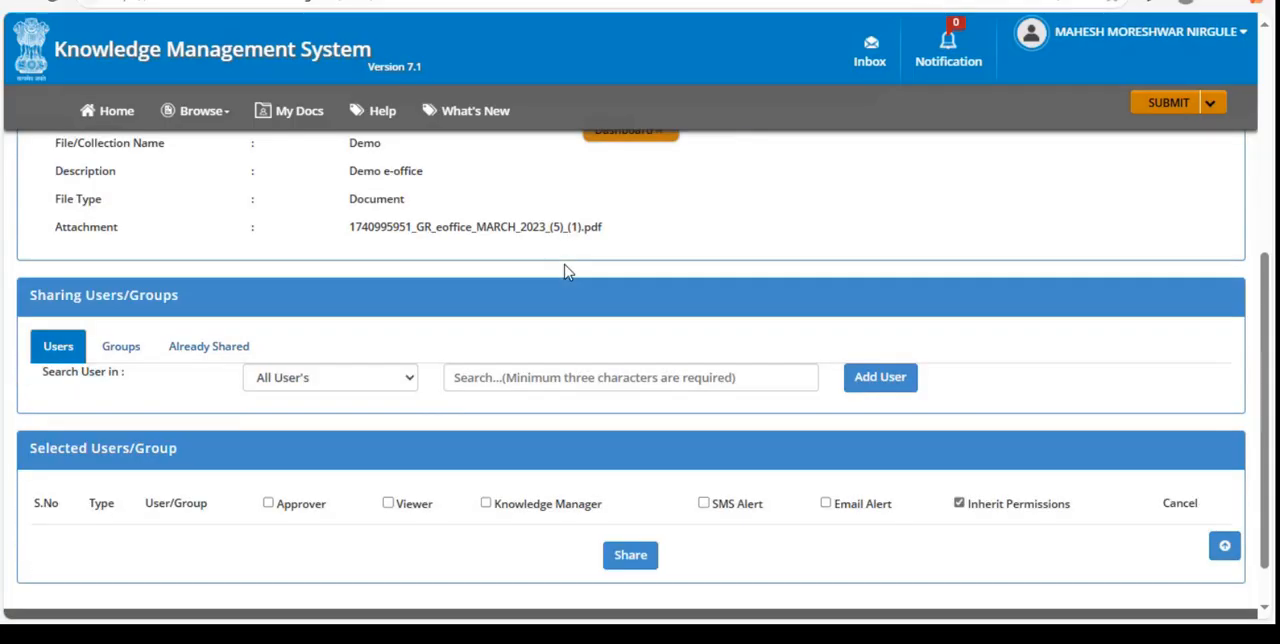
scroll(567, 265, down, 1)
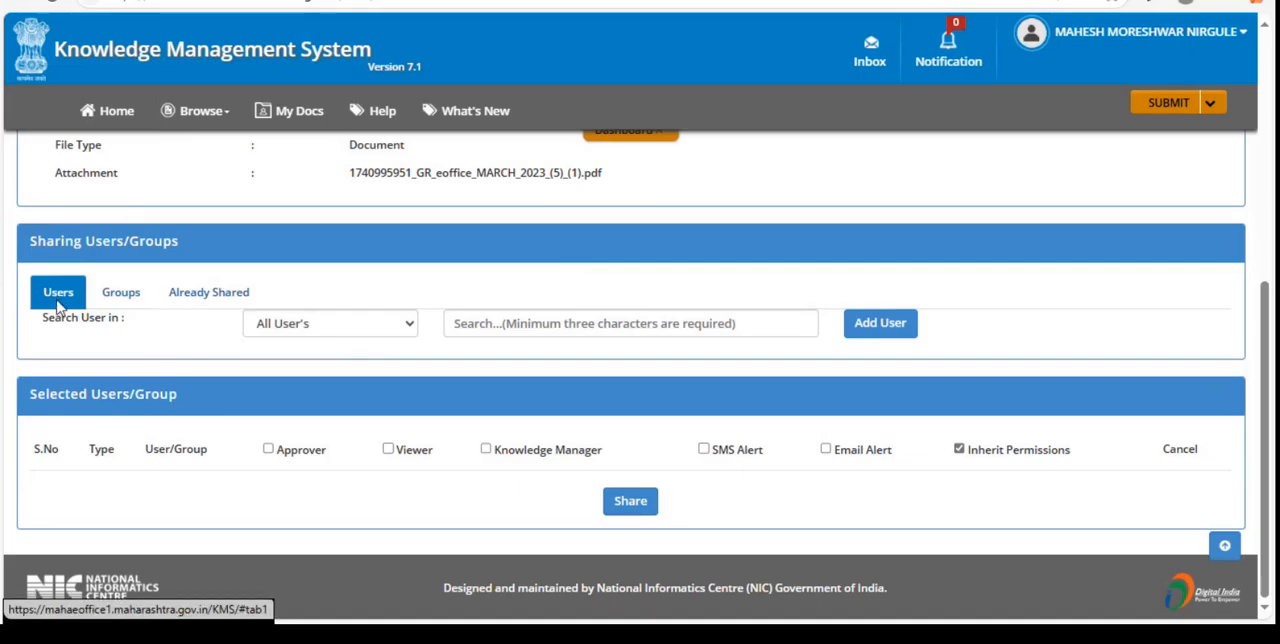
- Look through the sharing options for groups and already shared recipients, and return to those for individual users
click(121, 293)
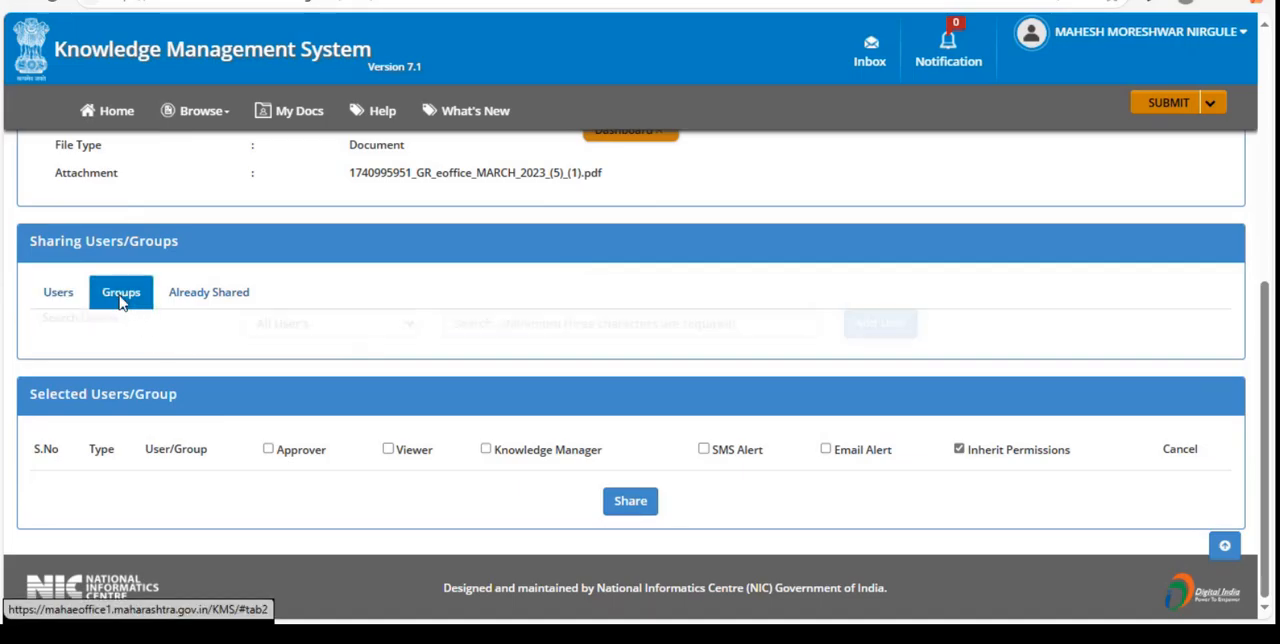
click(193, 299)
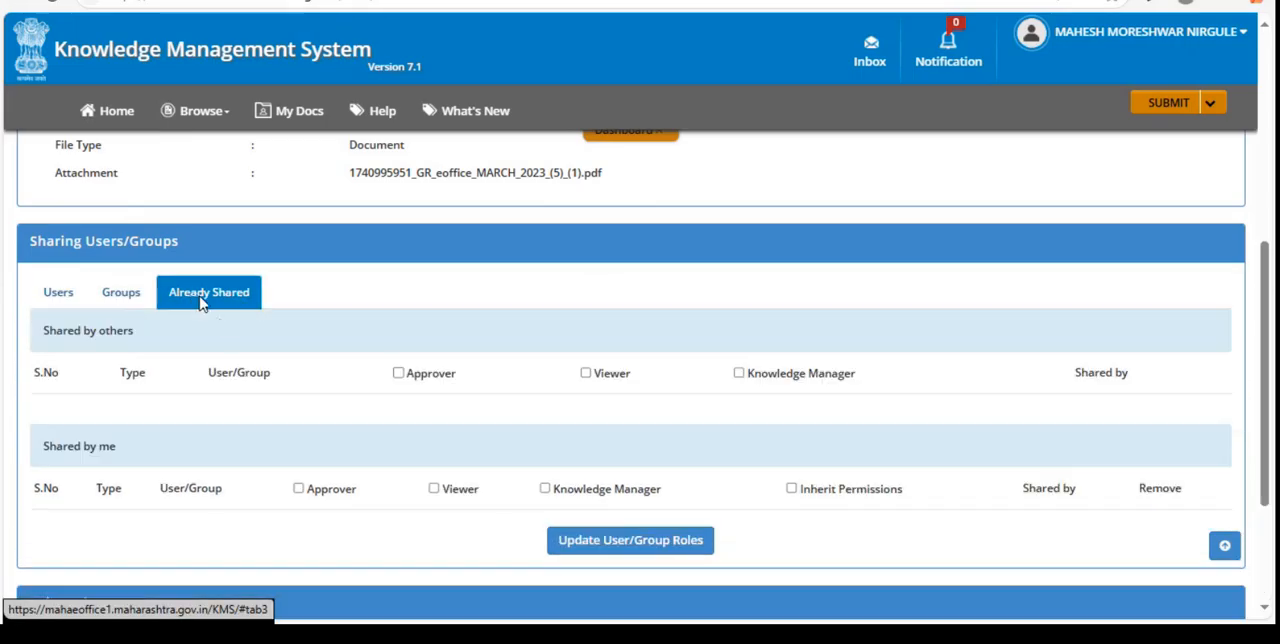
click(56, 301)
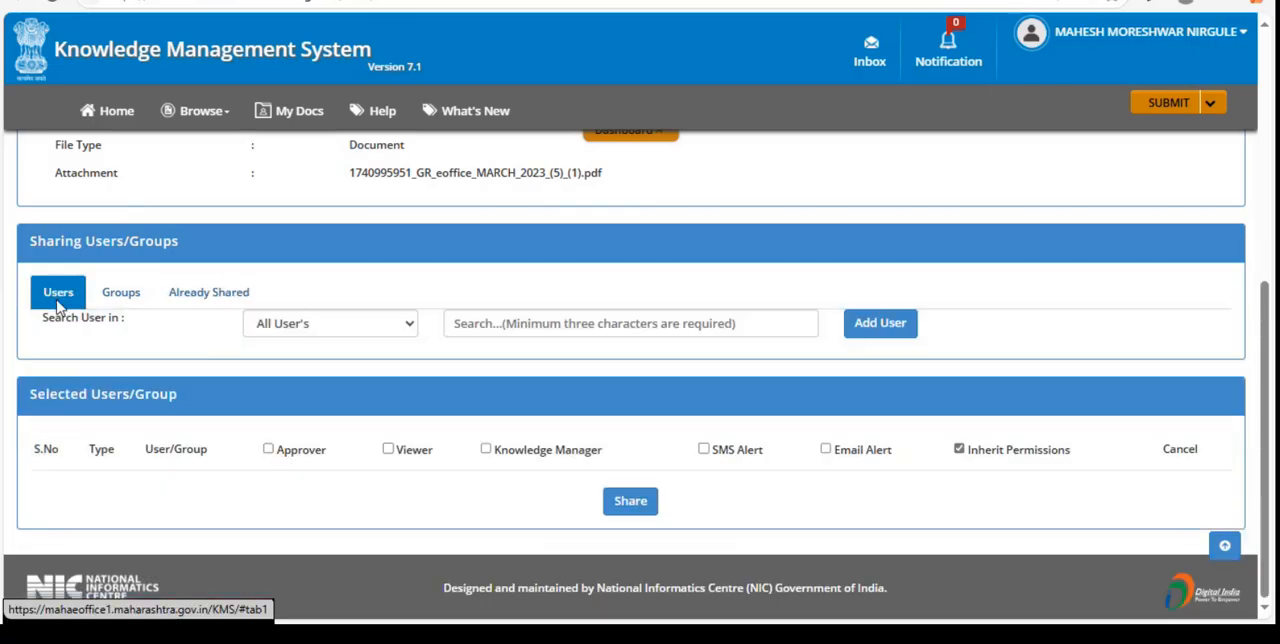
- Search among all users by a colleague's first name and review the Viewer and Approver roles available for sharing
click(325, 331)
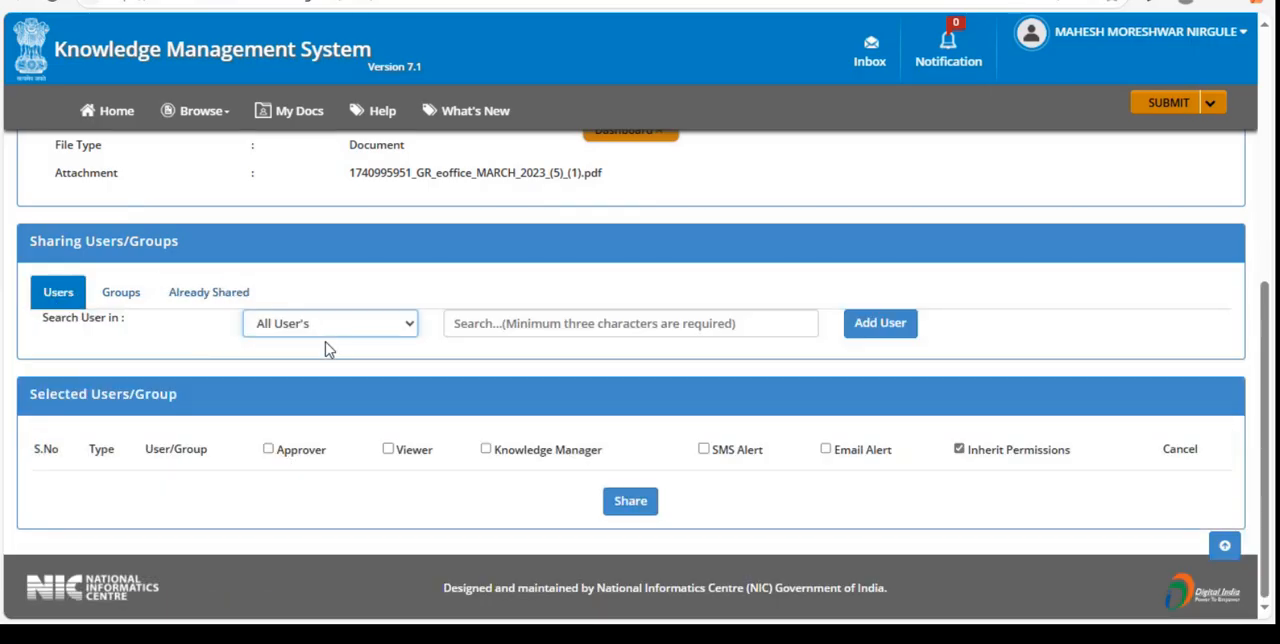
click(476, 325)
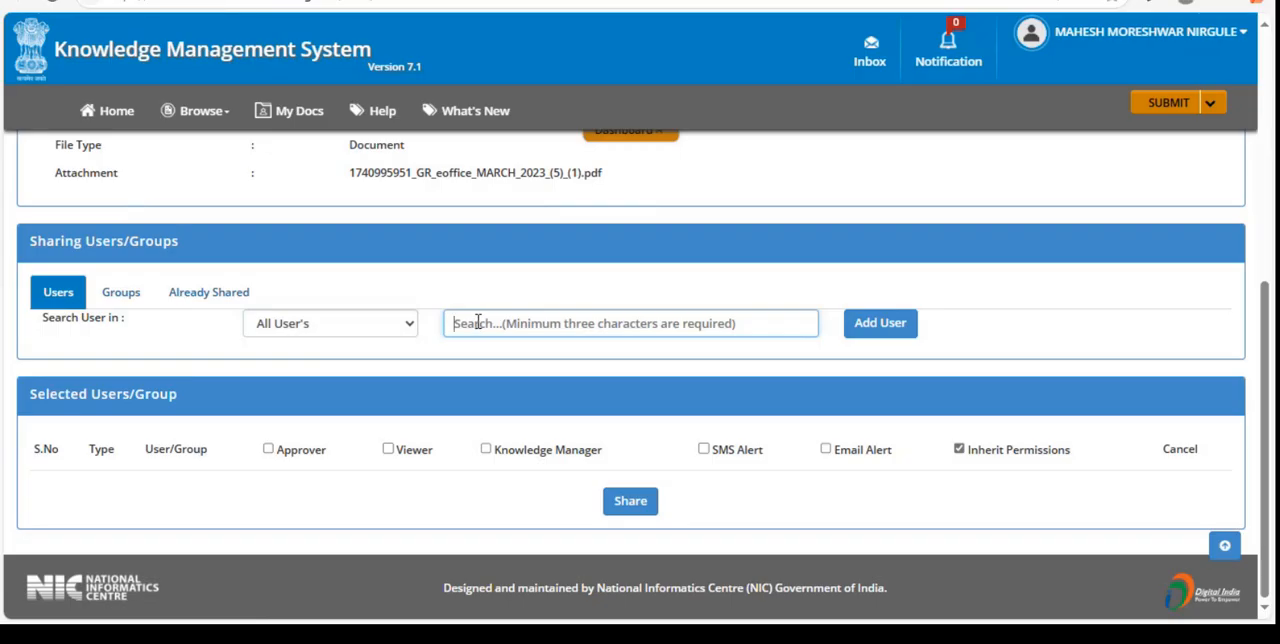
text(m)
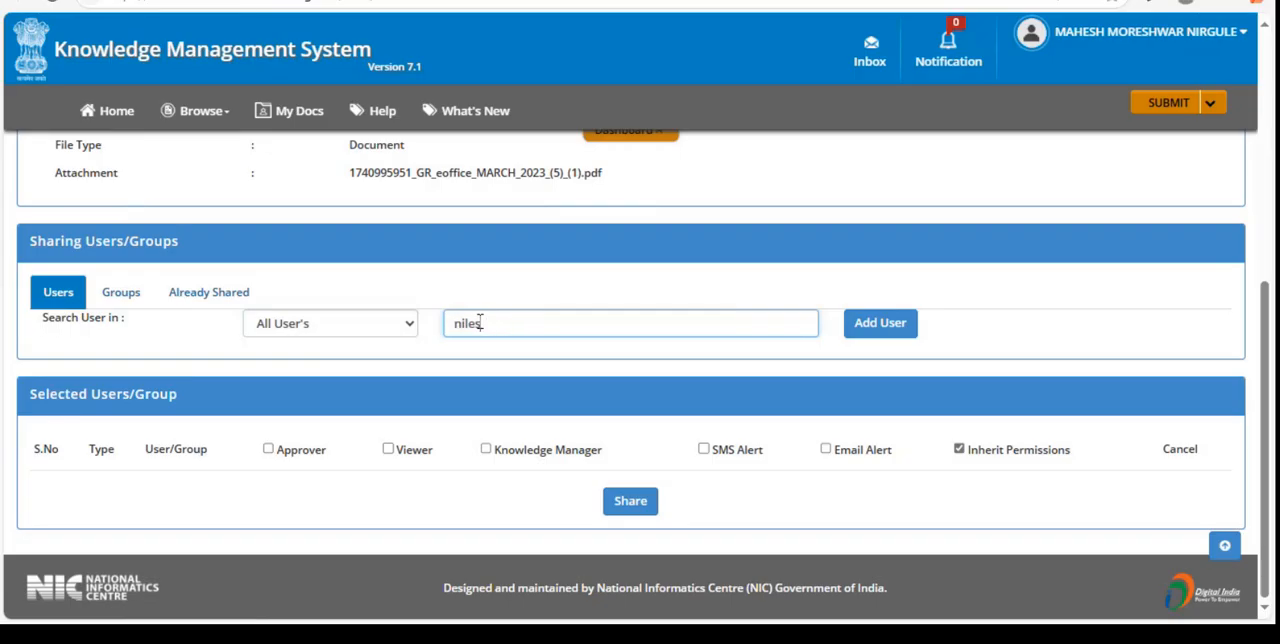
click(563, 327)
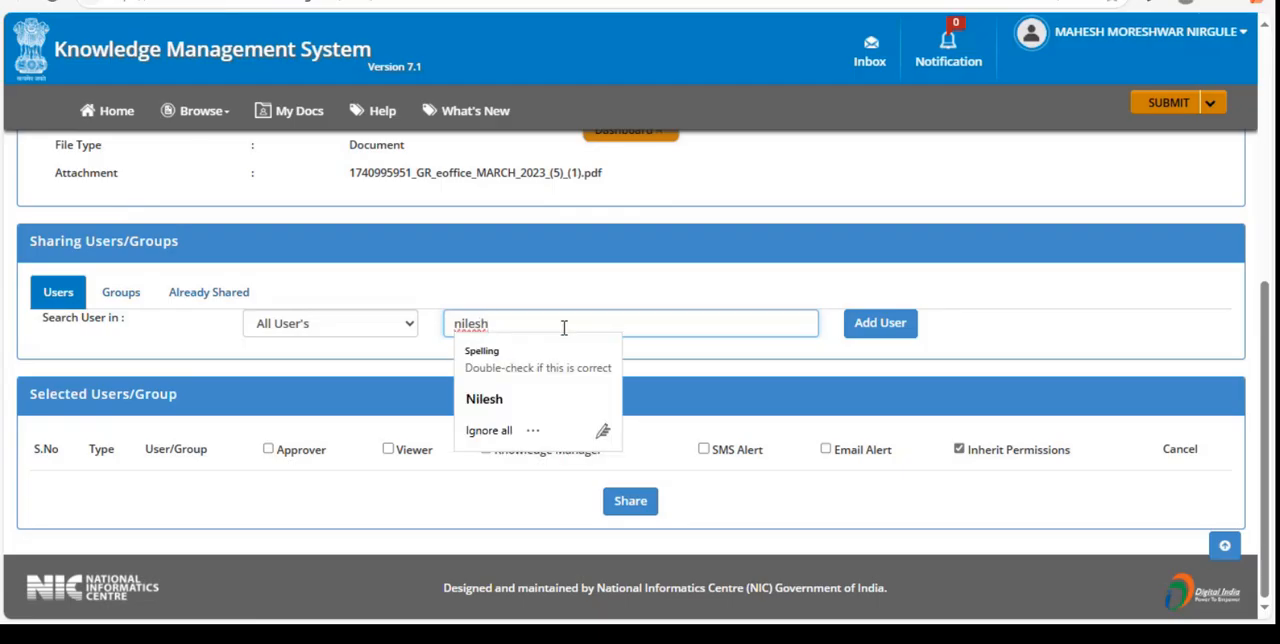
click(369, 374)
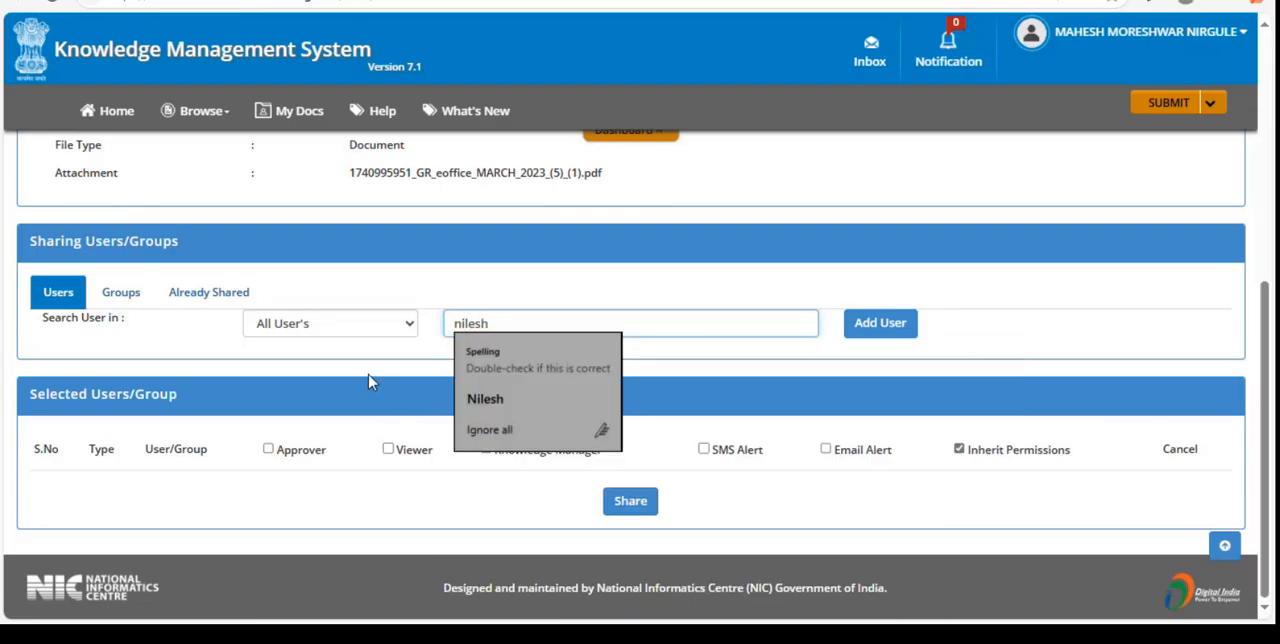
click(502, 321)
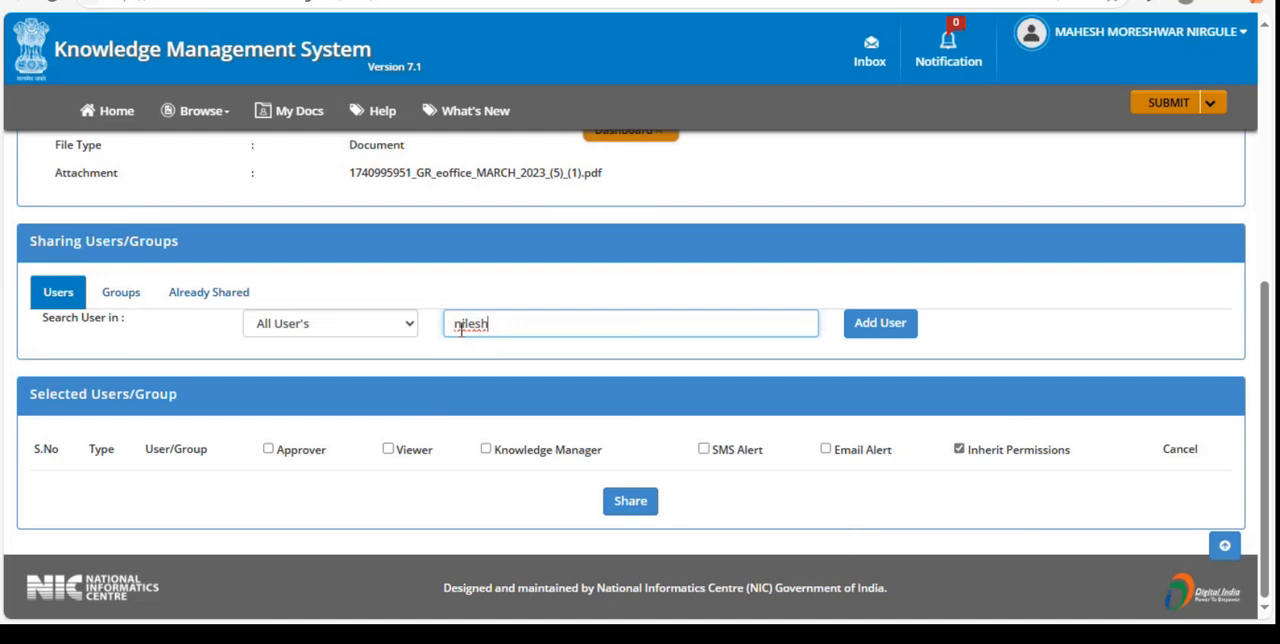
key(BackSpace)
text(N)
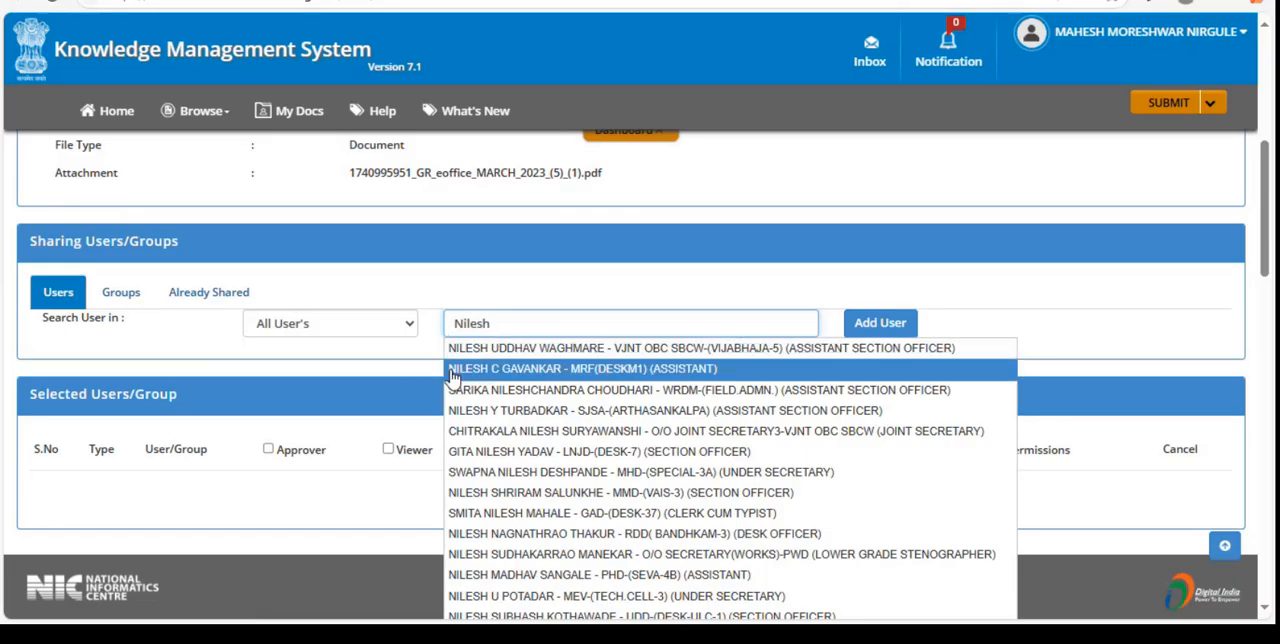
click(338, 349)
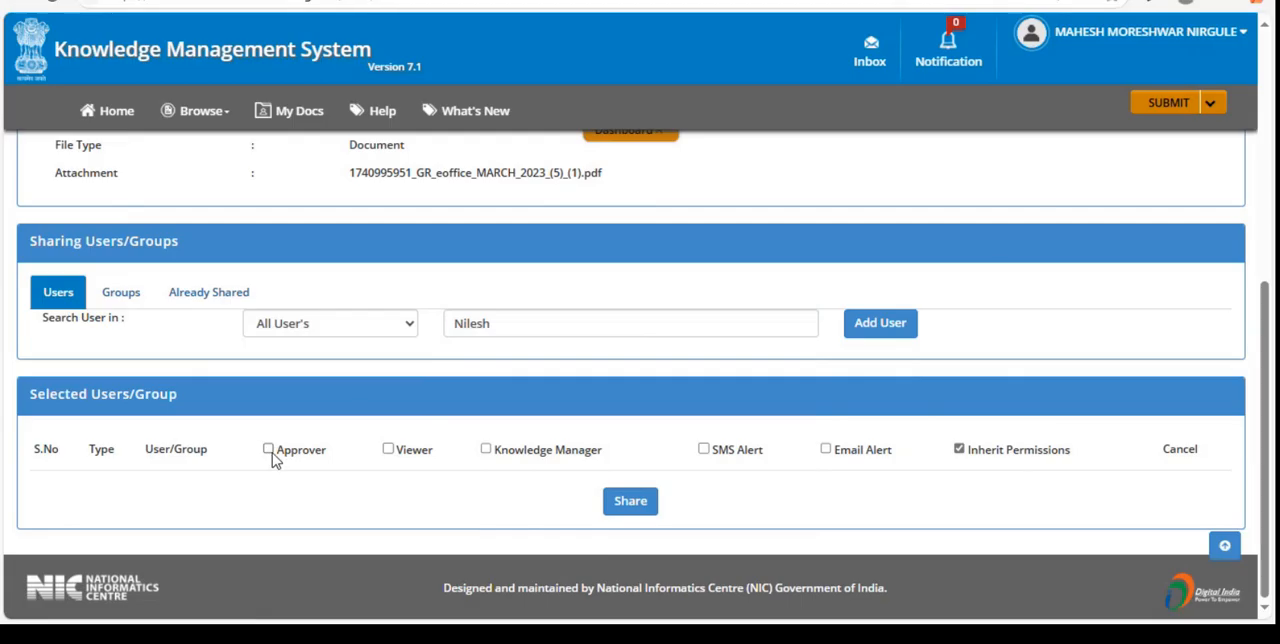
click(390, 453)
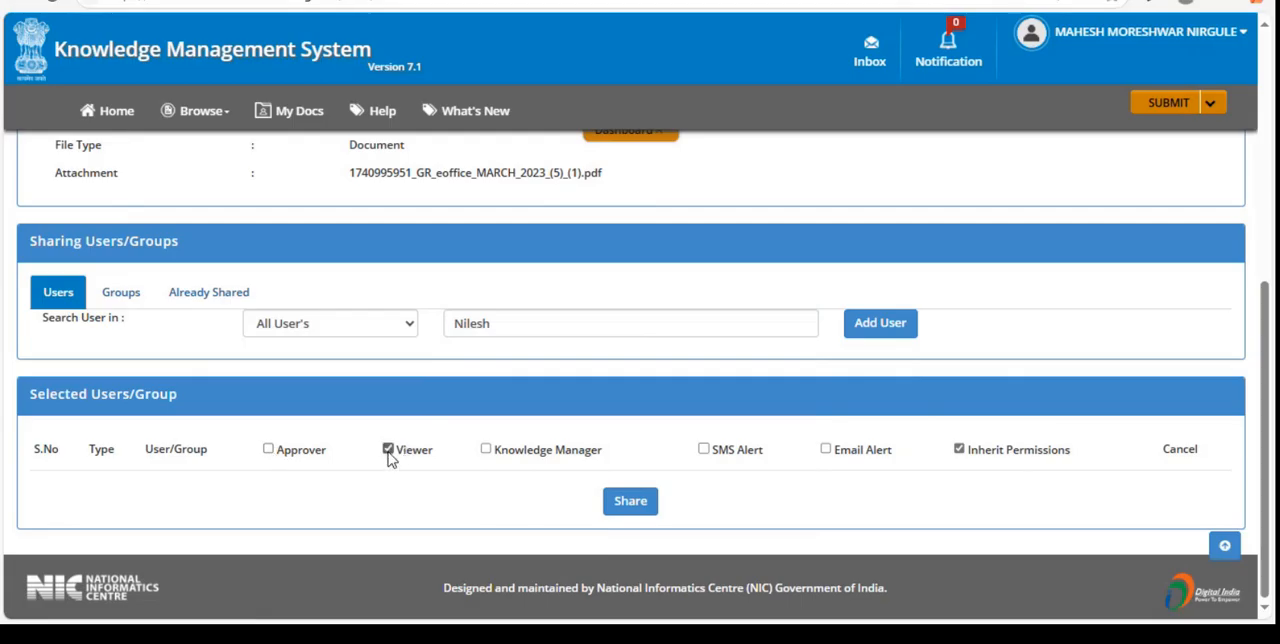
click(269, 451)
- Start submitting a new link and choose My Documents as its collection
scroll(350, 362, up, 3)
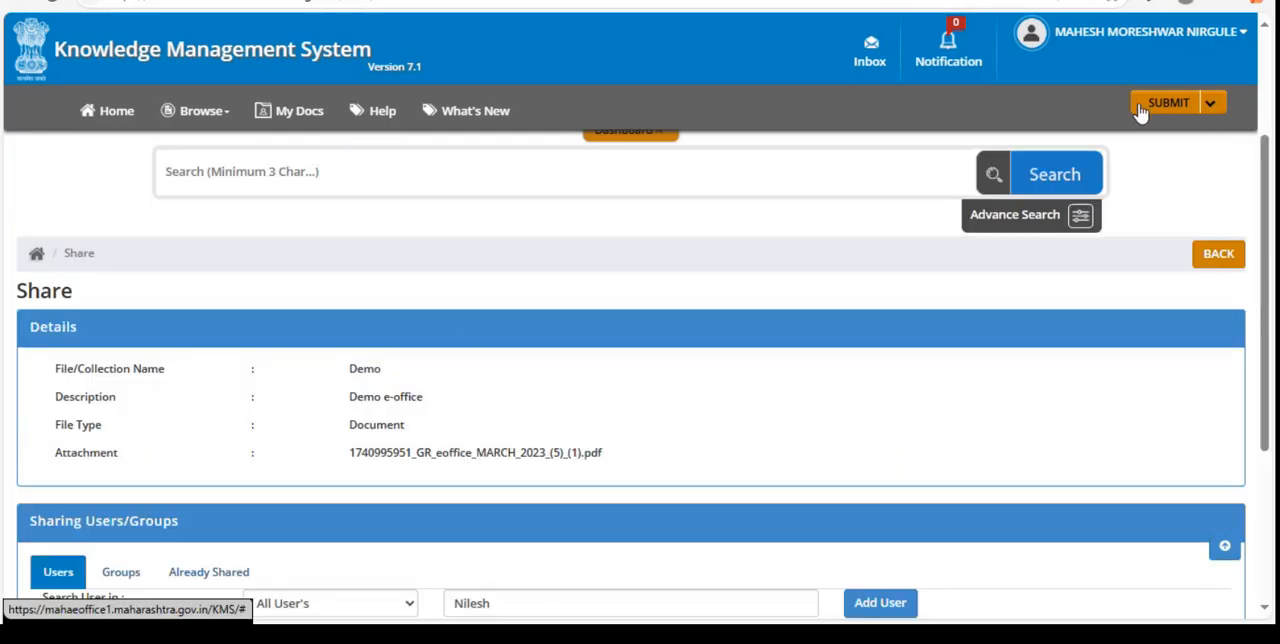
click(1210, 112)
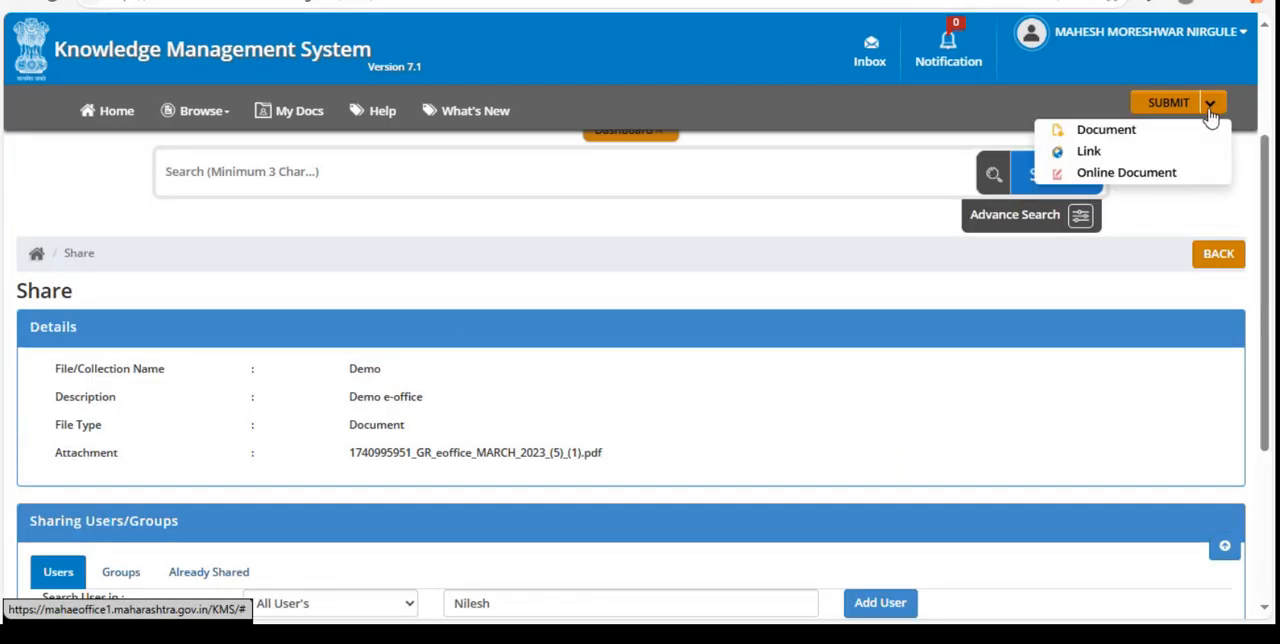
click(1102, 153)
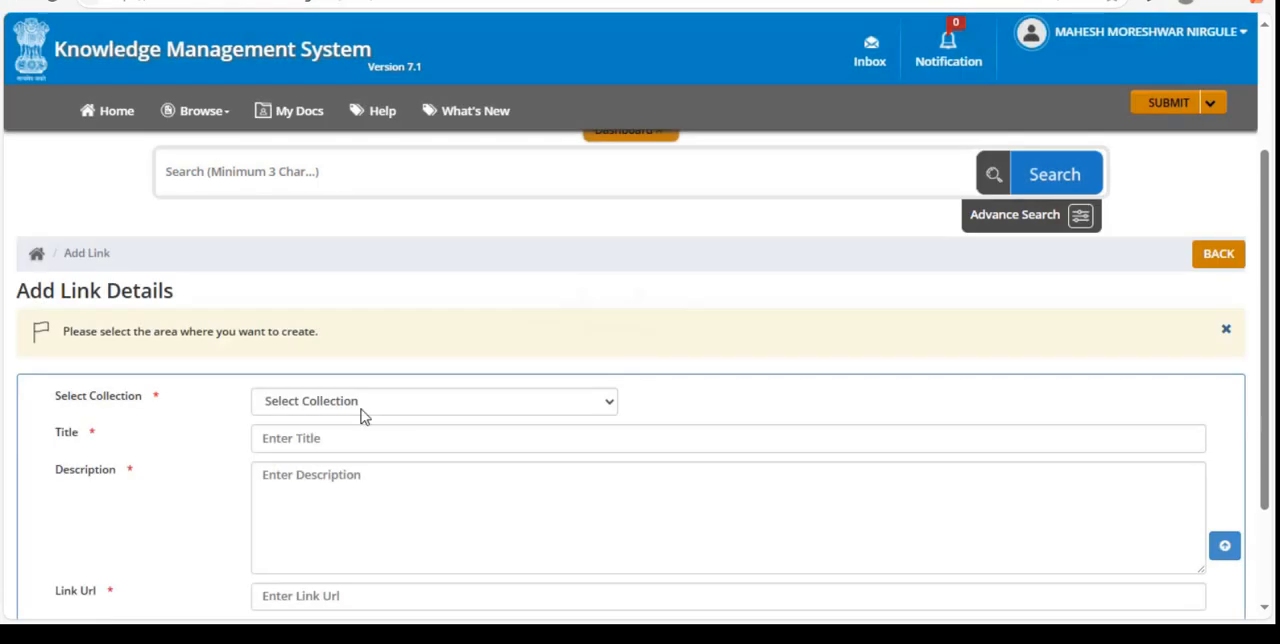
click(354, 464)
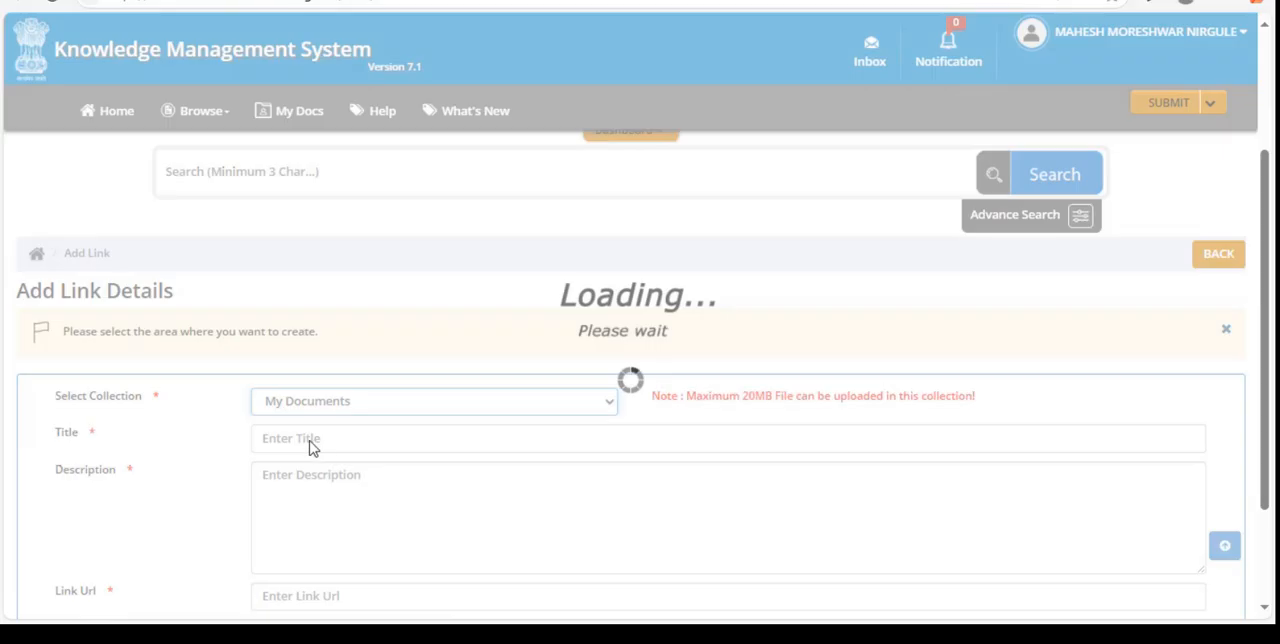
- Enter "eoffice video" as the link's title and go through its description and link URL fields
click(311, 439)
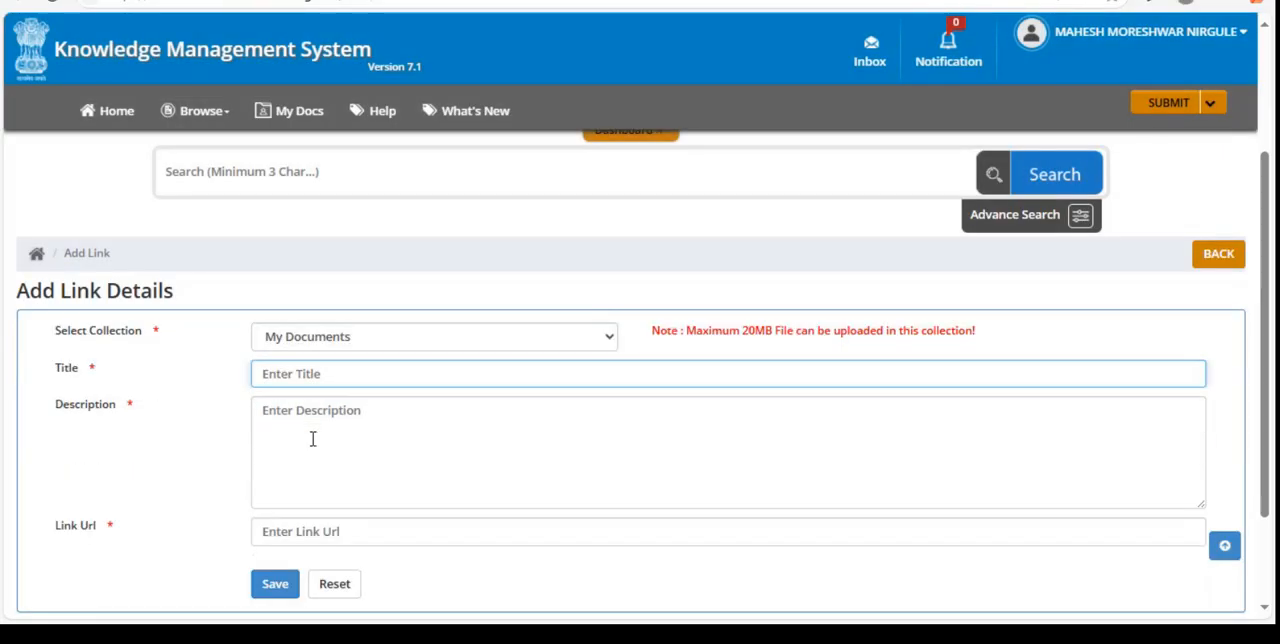
text(eoffice )
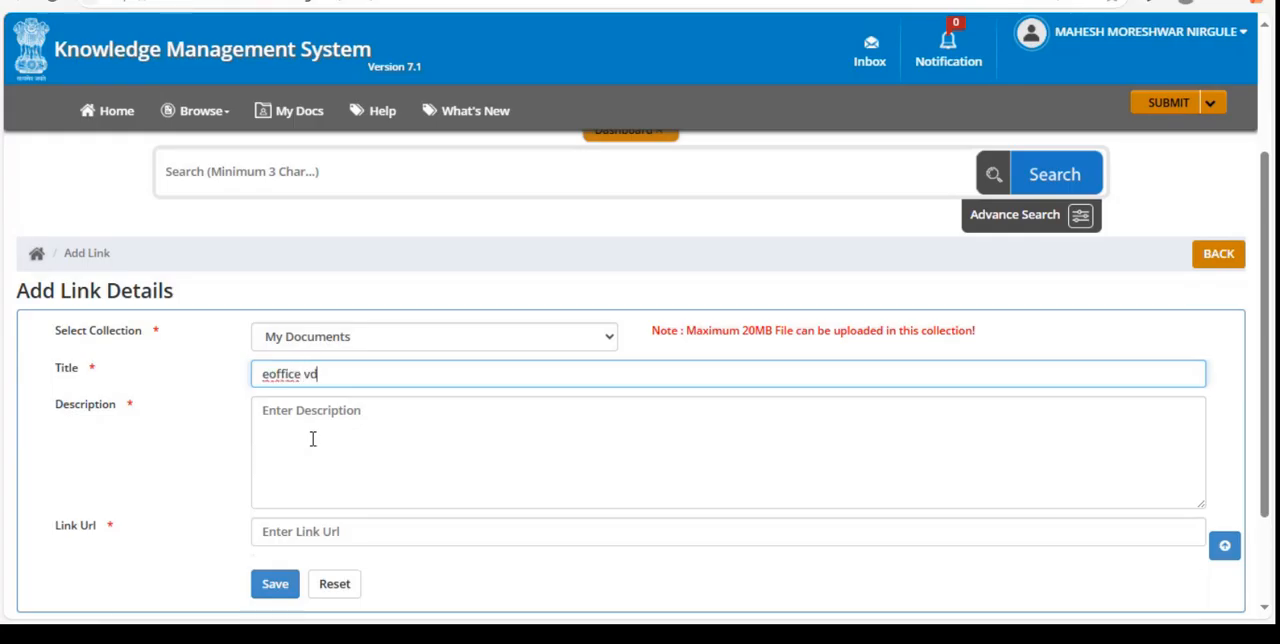
text(video)
click(286, 424)
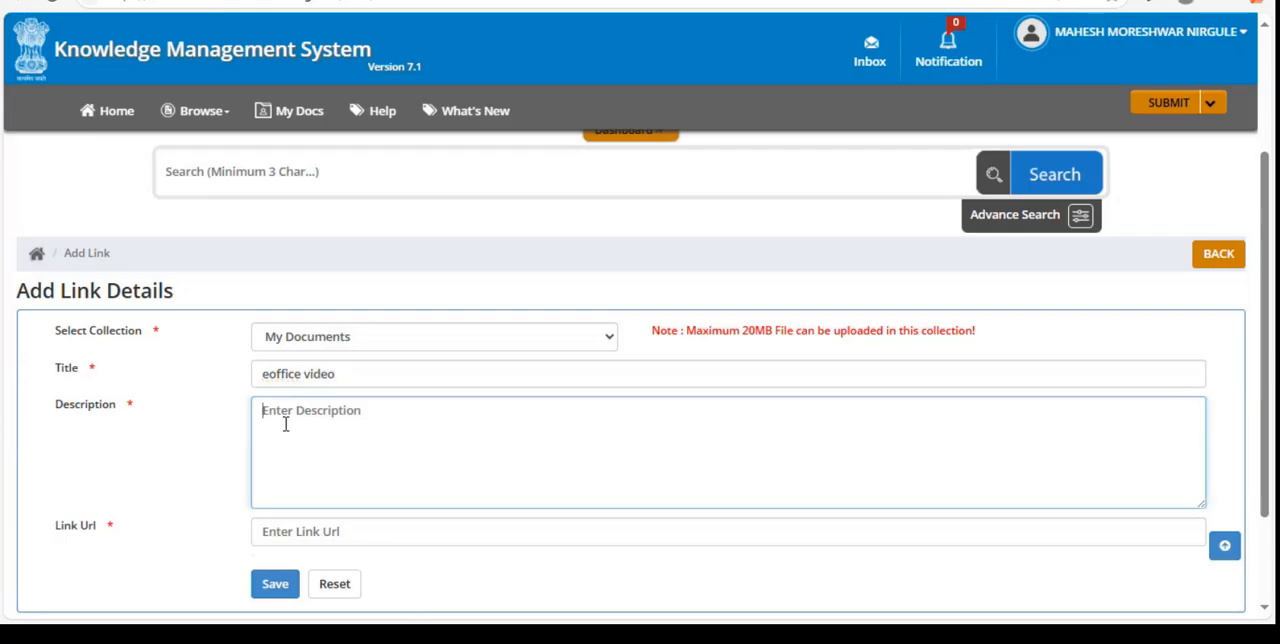
click(427, 537)
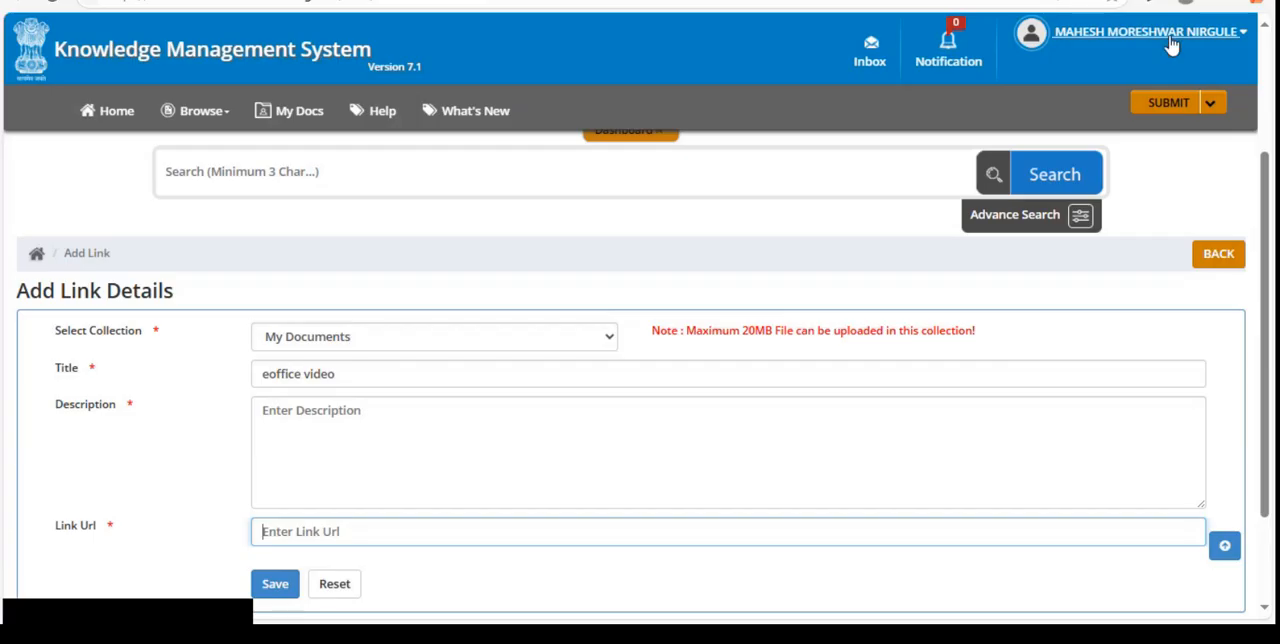
- Leave the Knowledge Management System for the portal home page and view its Notice Board section
click(1097, 36)
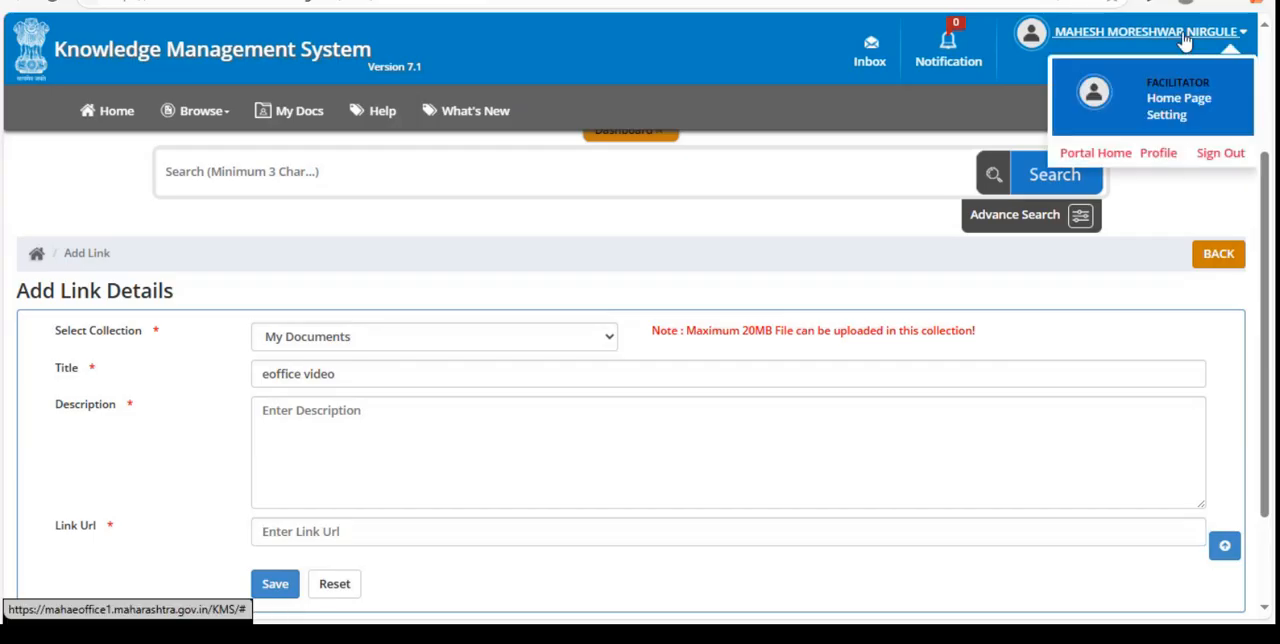
click(1089, 157)
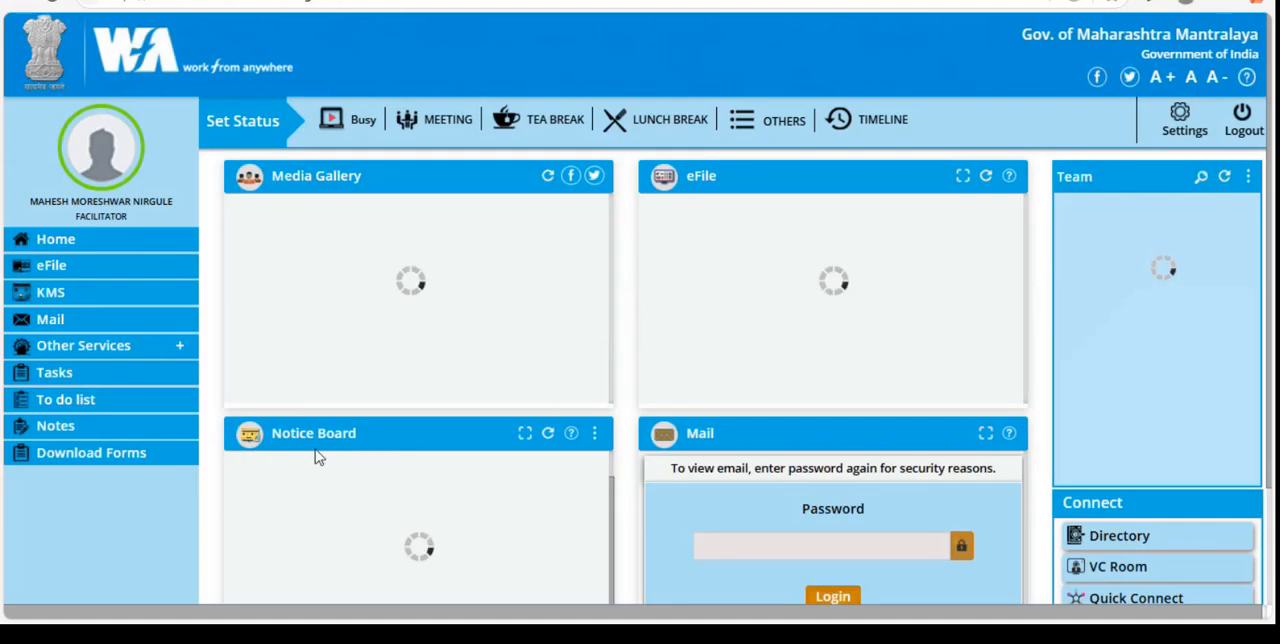
scroll(368, 477, down, 1)
key(ctrl+minus)
key(ctrl+minus)
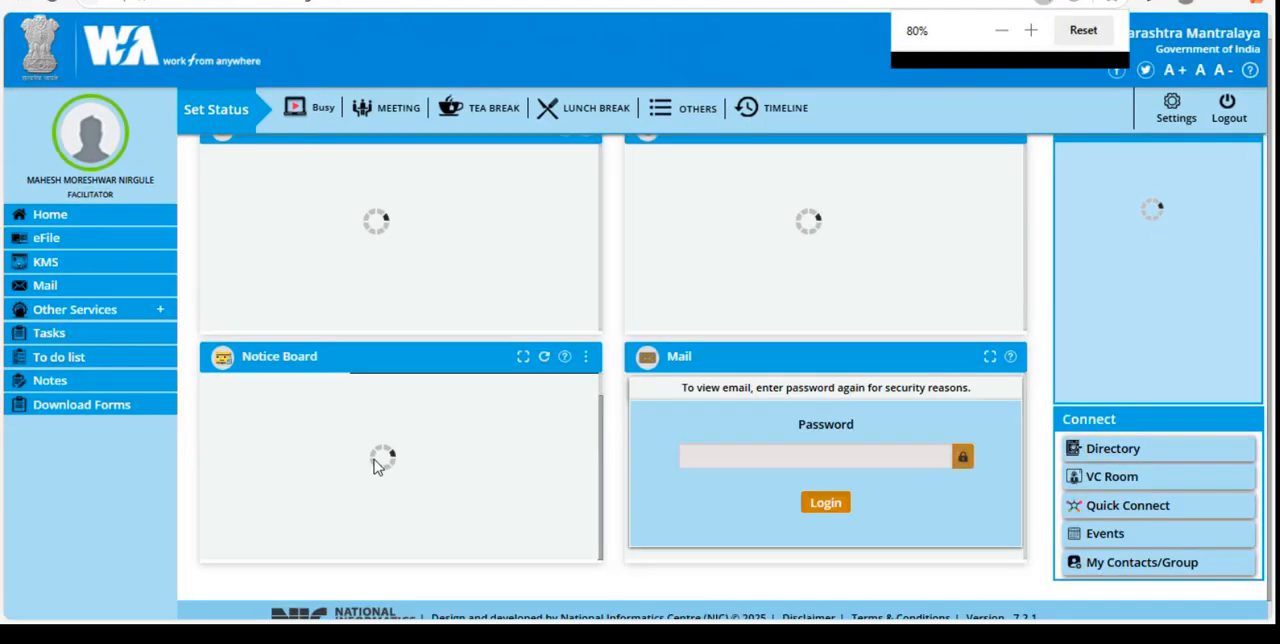